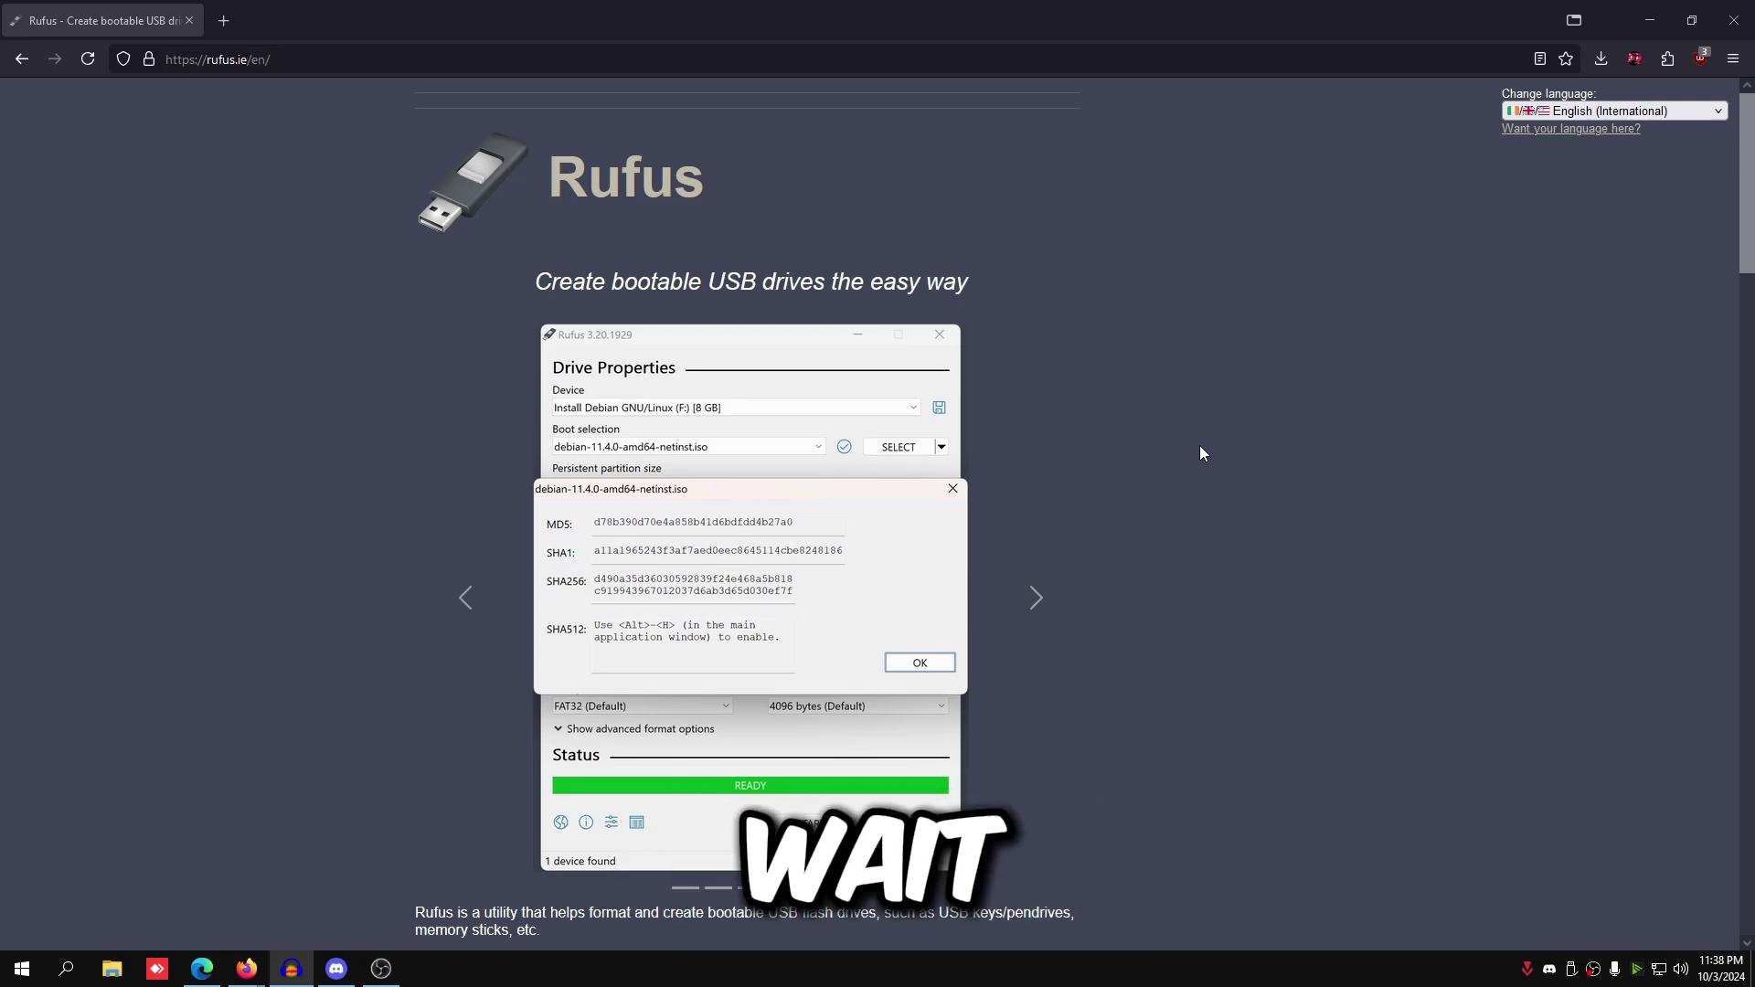
# - Download the standard Windows x64 release rufus-4.5.exe from the Rufus site and launch it
pyautogui.scroll(-10, 1290, 504)
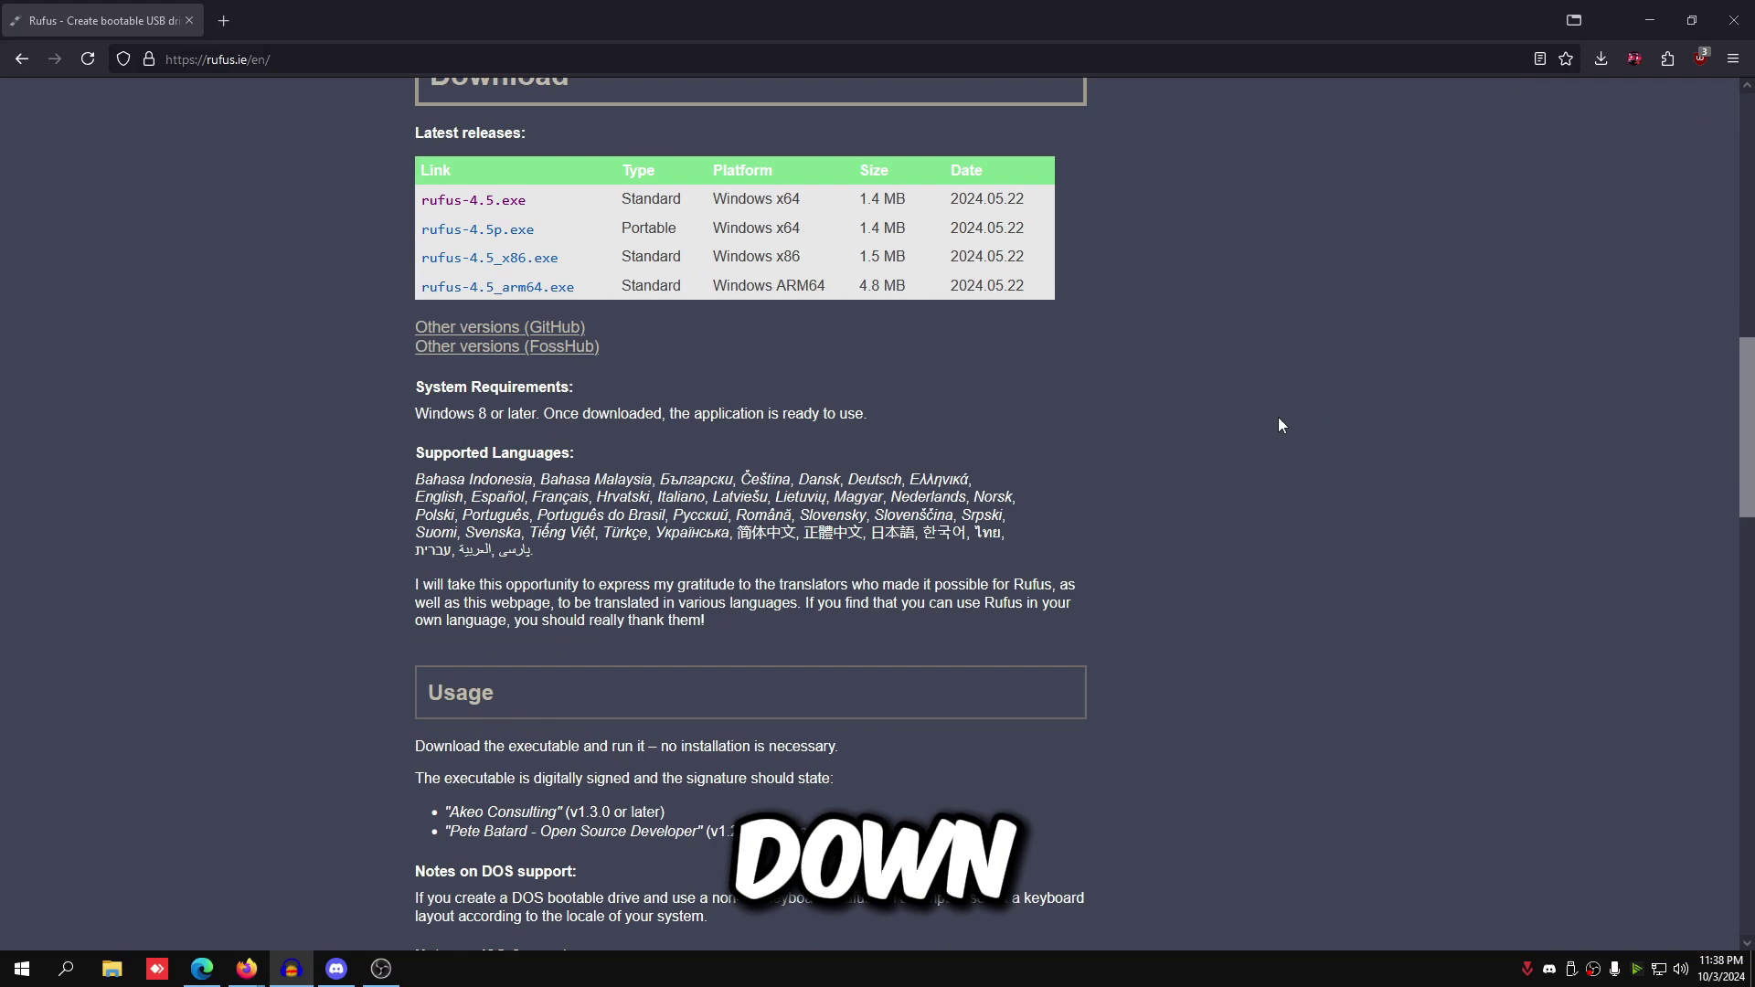
pyautogui.click(433, 203)
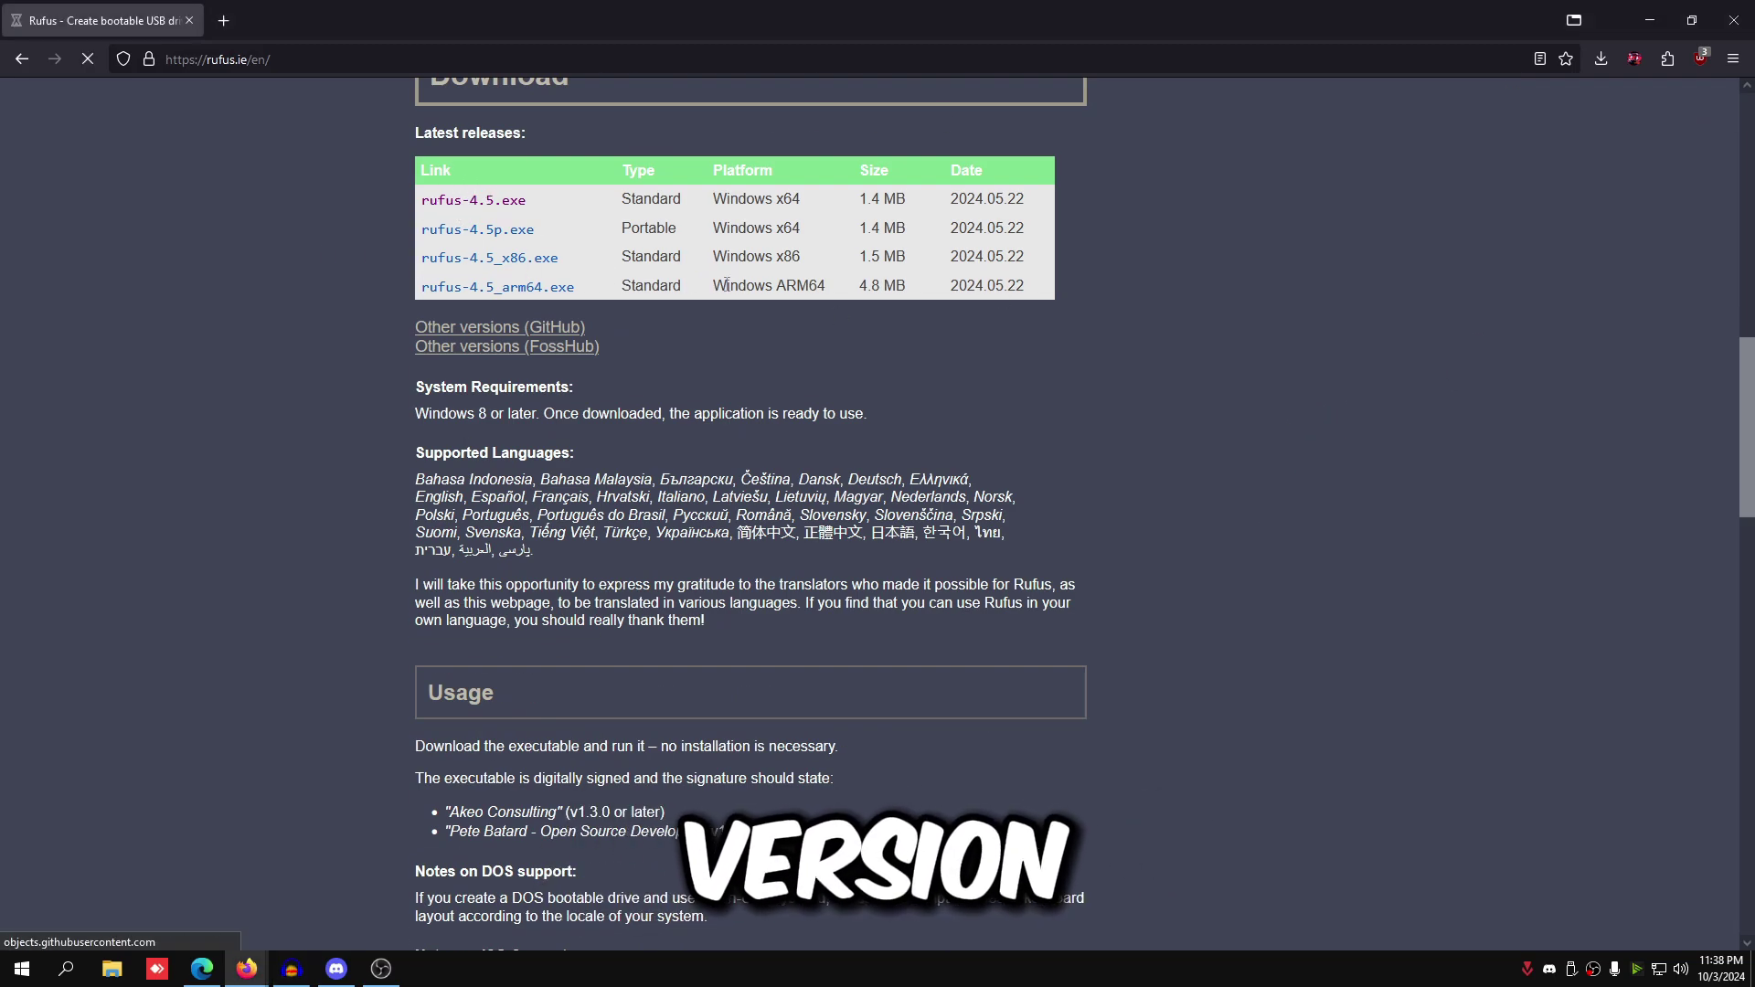
pyautogui.click(1254, 107)
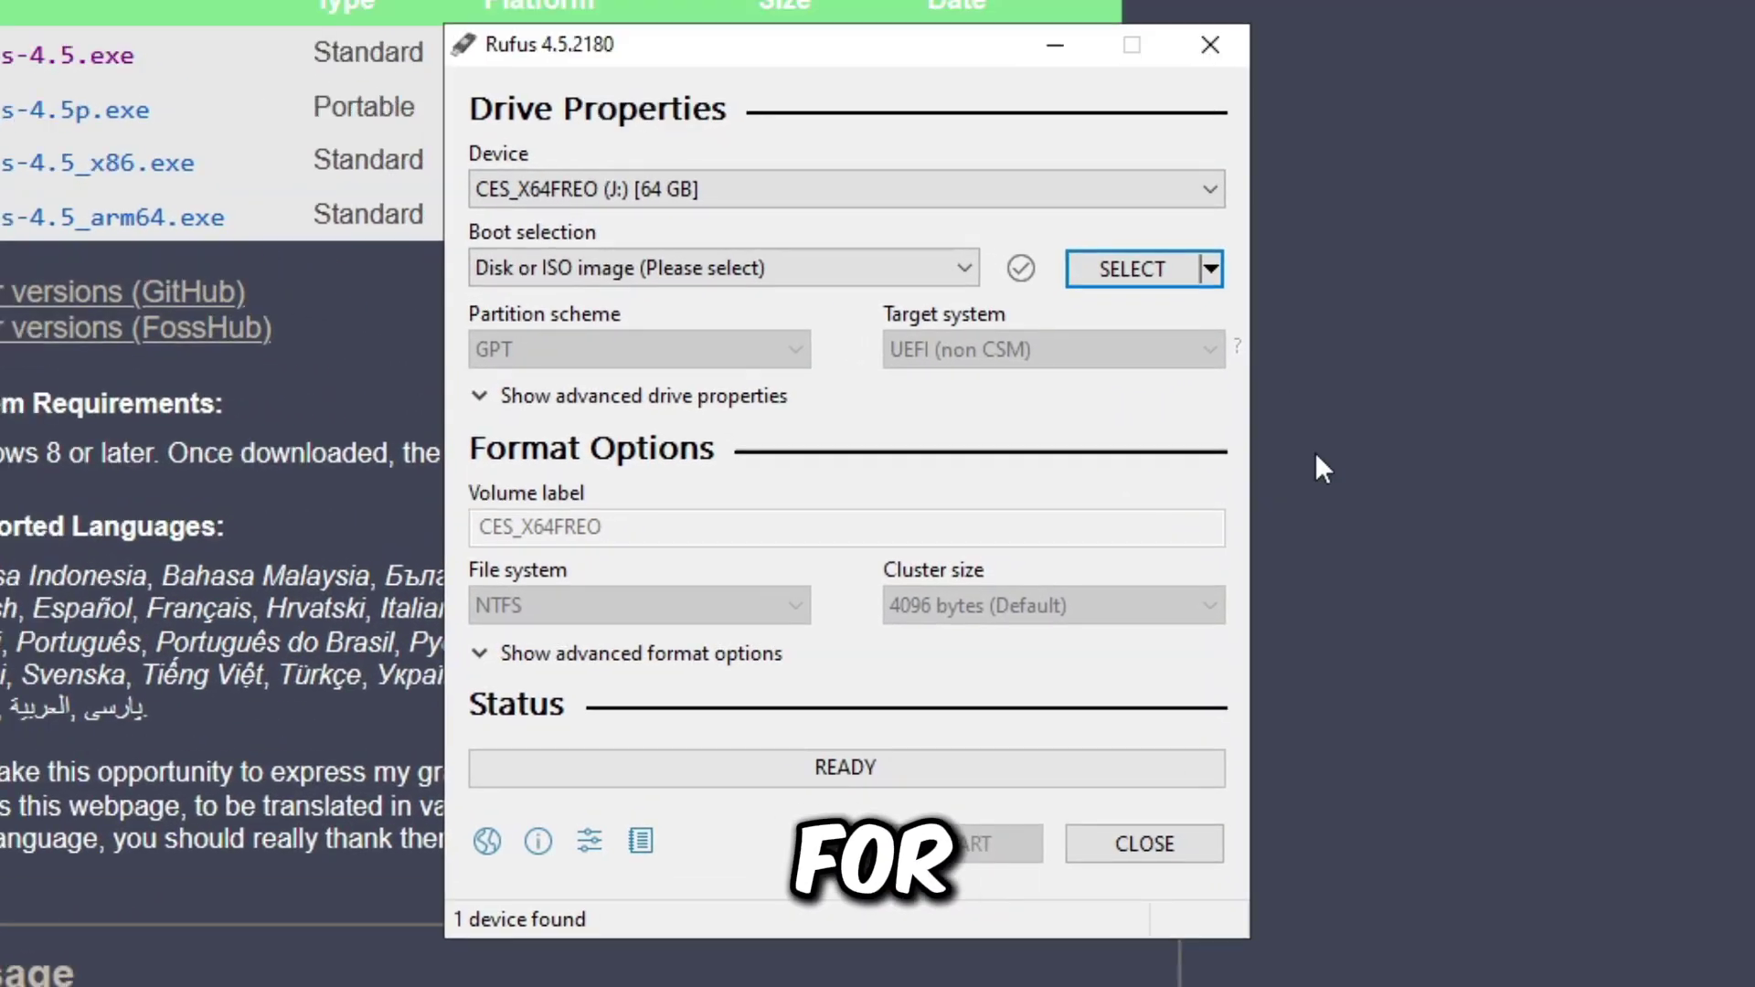
# - Keep update checks at Daily (Default) and select the 64 GB CES_X64FREO (J:) drive as the device
pyautogui.click(590, 841)
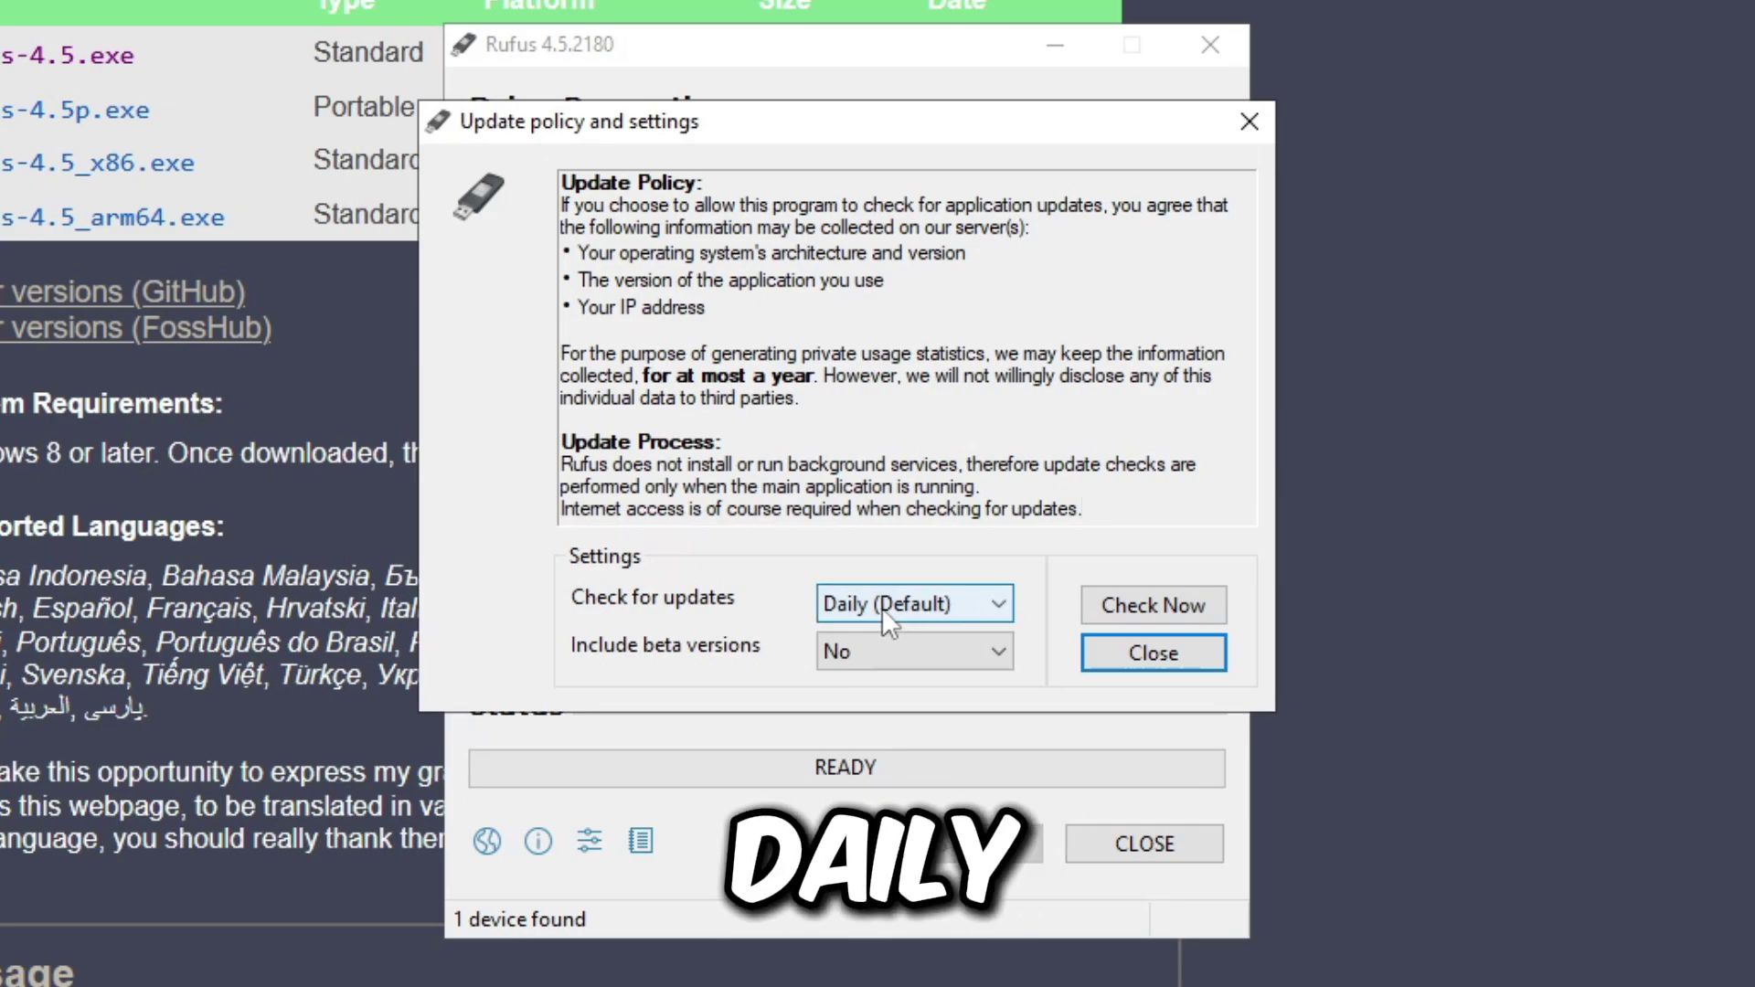
pyautogui.click(1153, 652)
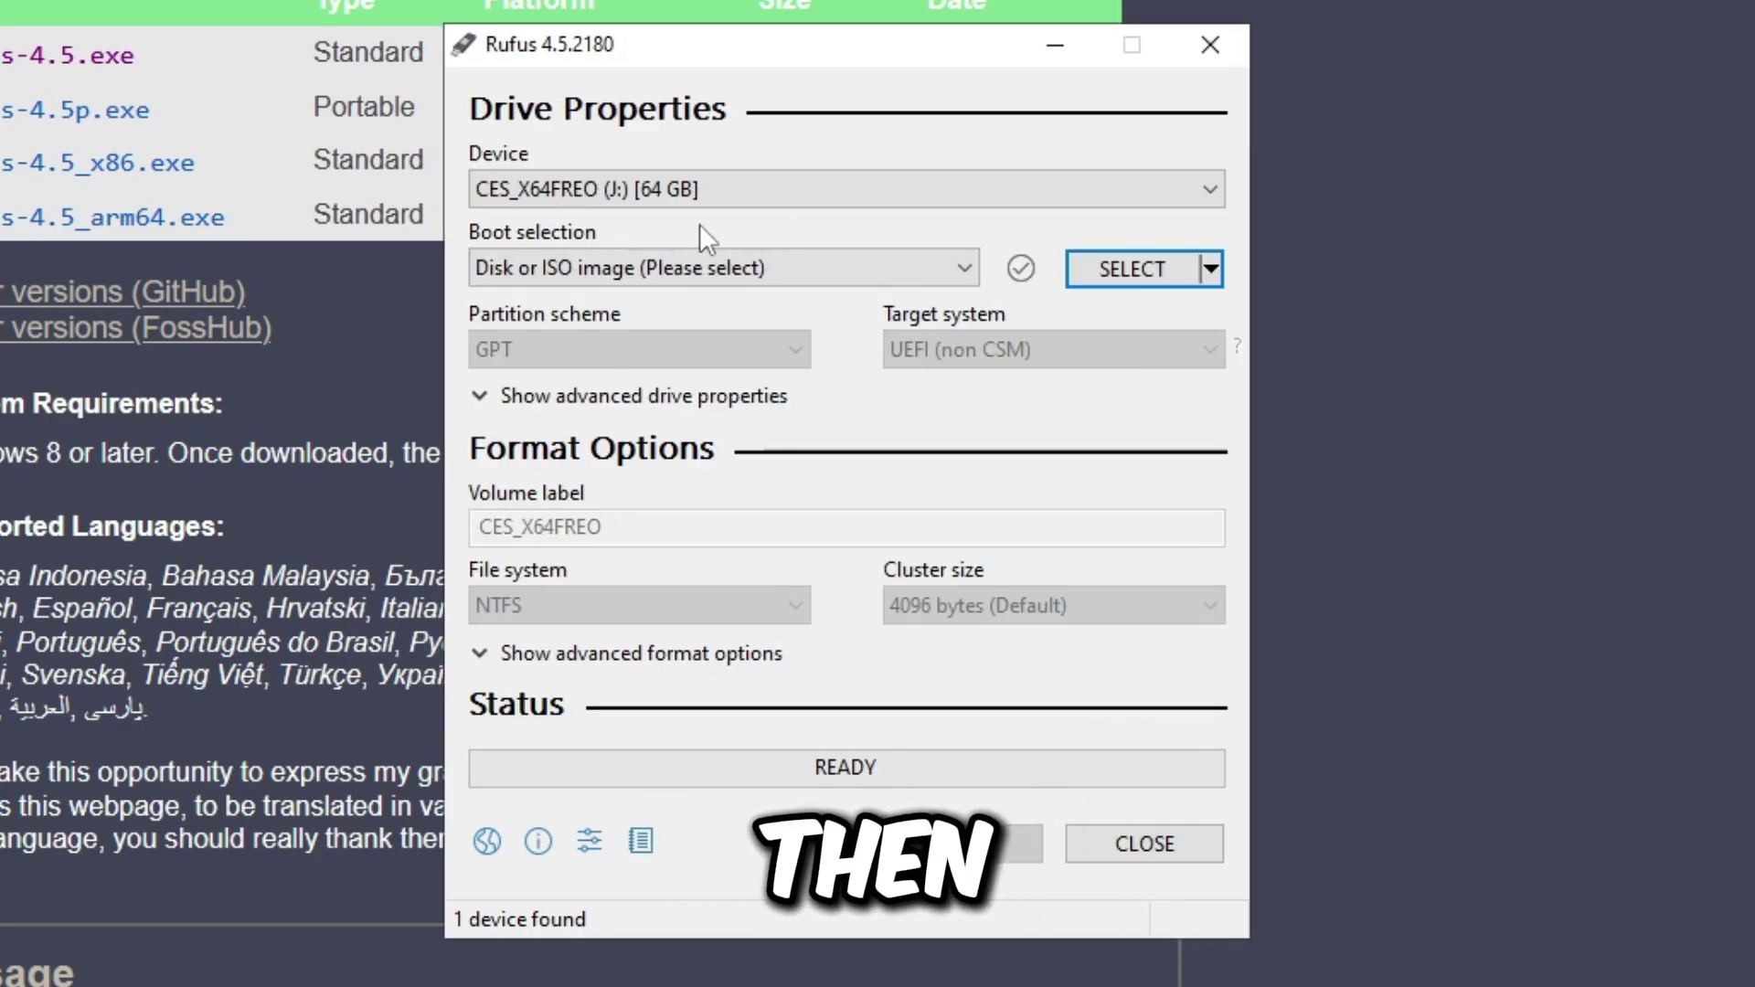
pyautogui.click(640, 183)
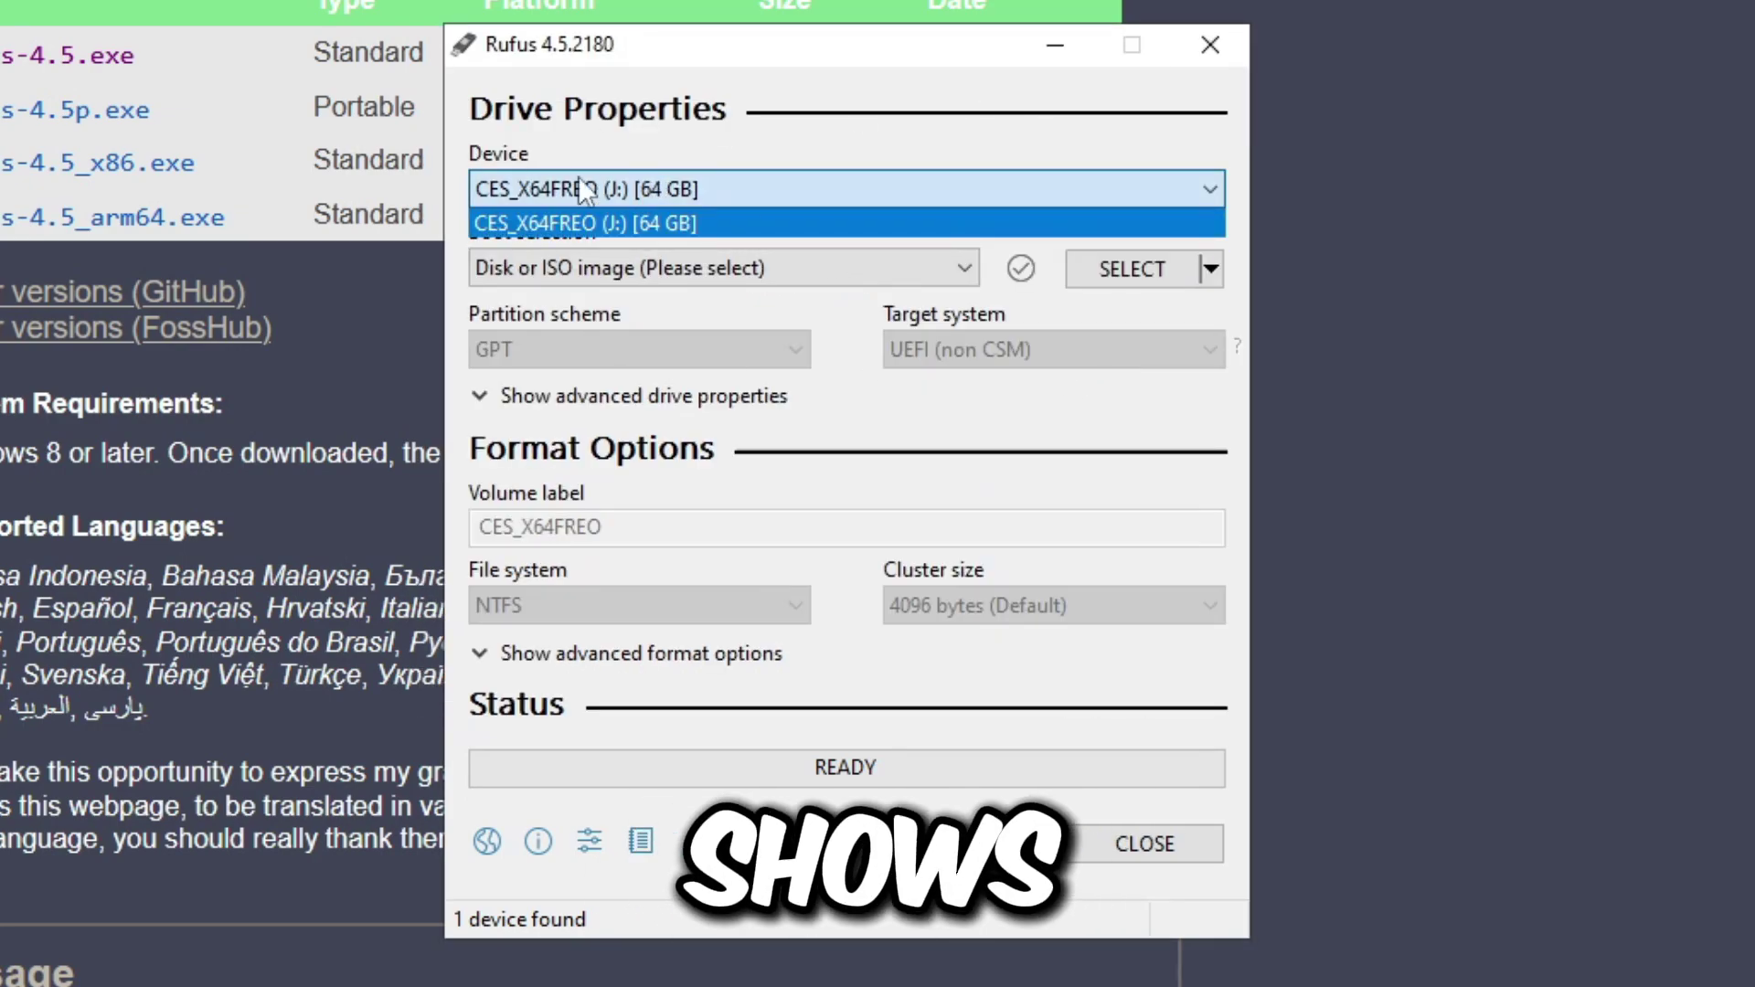
pyautogui.click(621, 225)
# - Switch the boot image source from selecting to downloading and start the ISO download script
pyautogui.click(1212, 270)
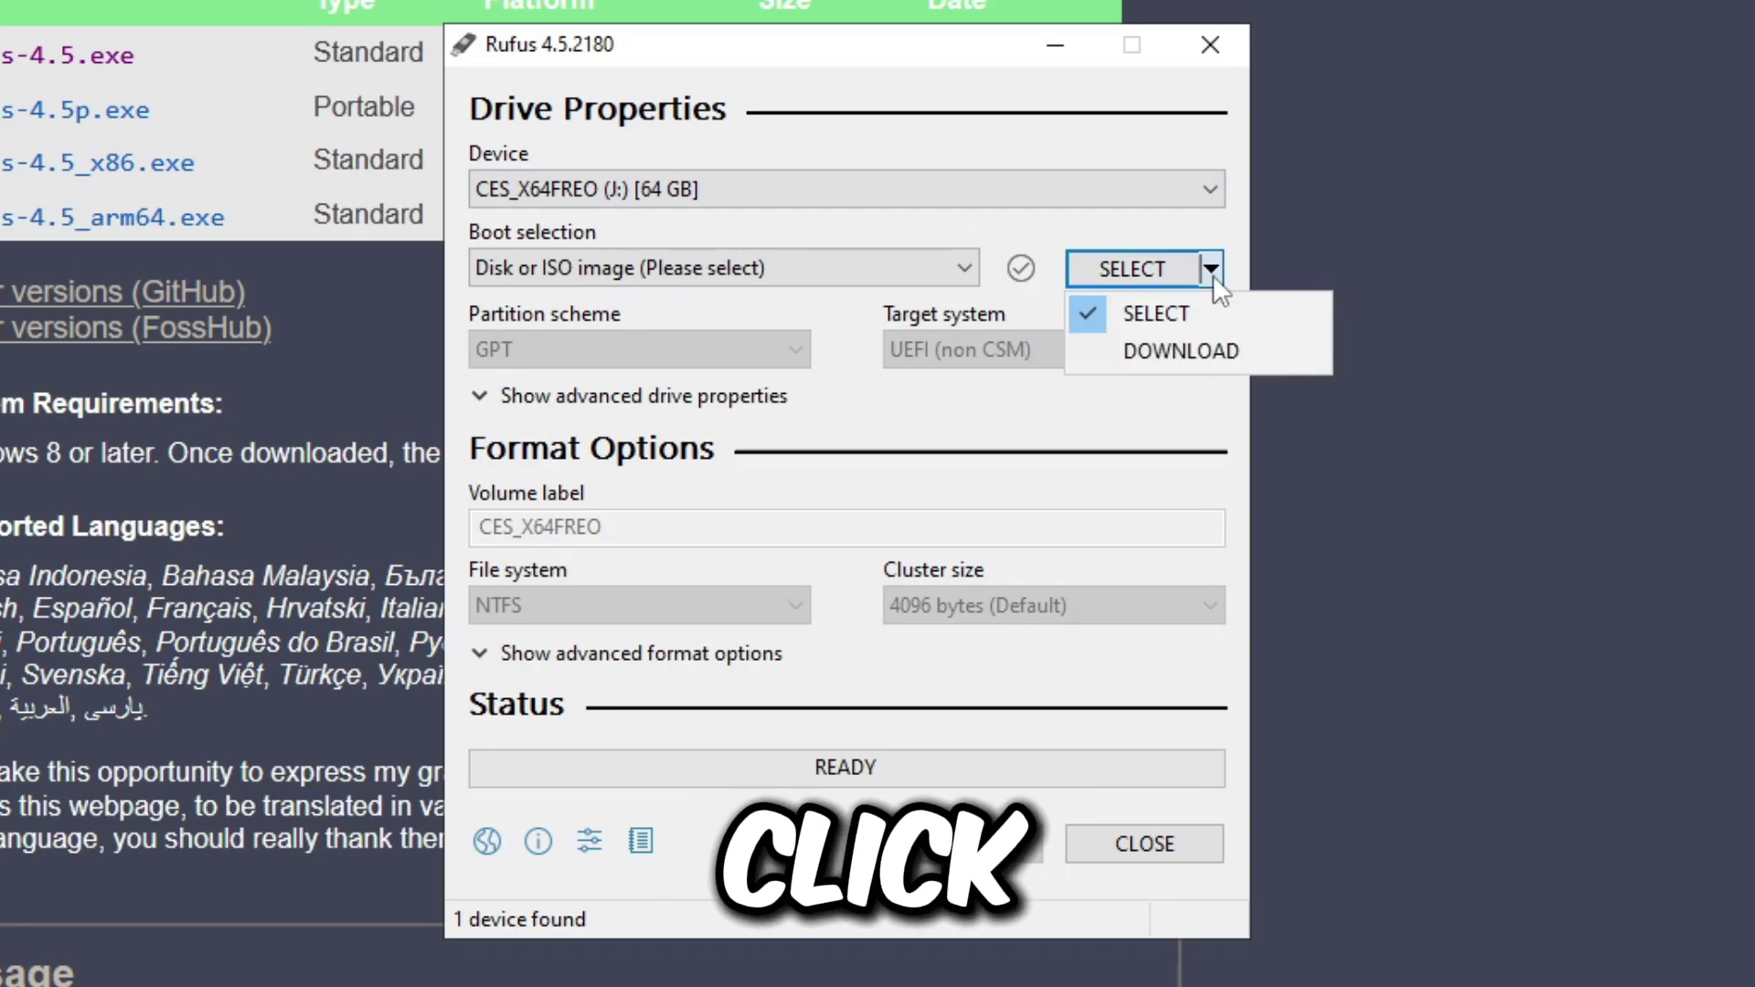
pyautogui.click(1153, 348)
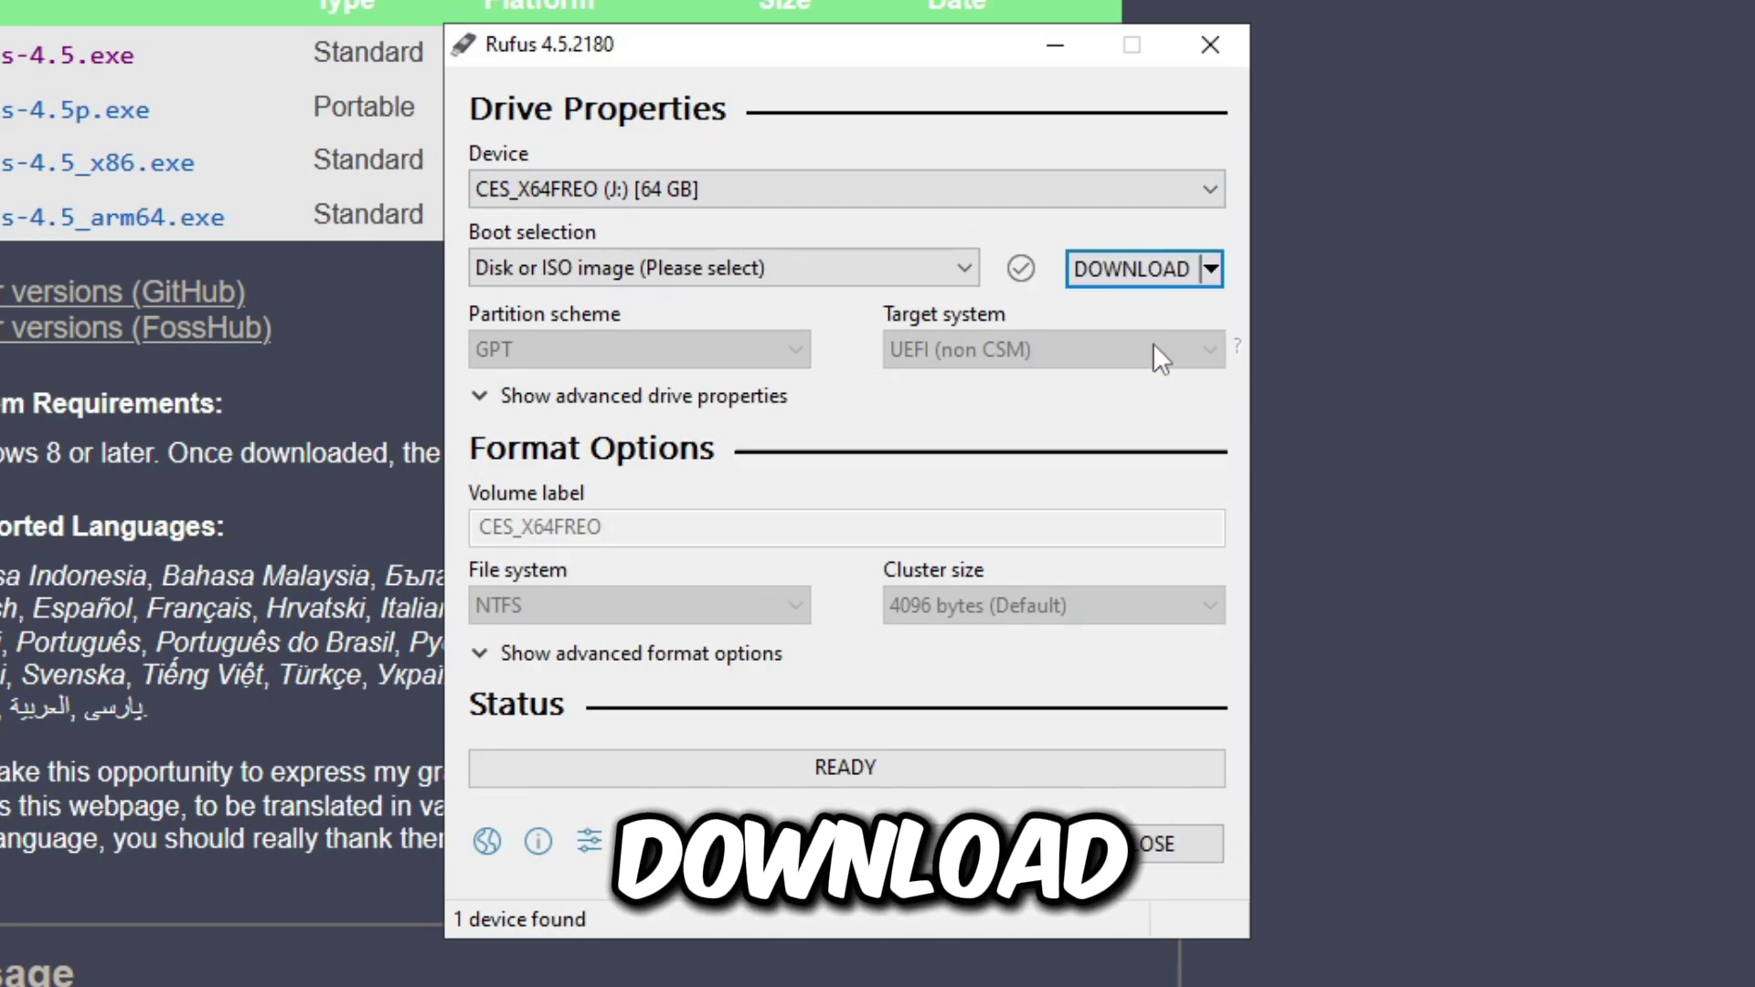
pyautogui.click(1133, 268)
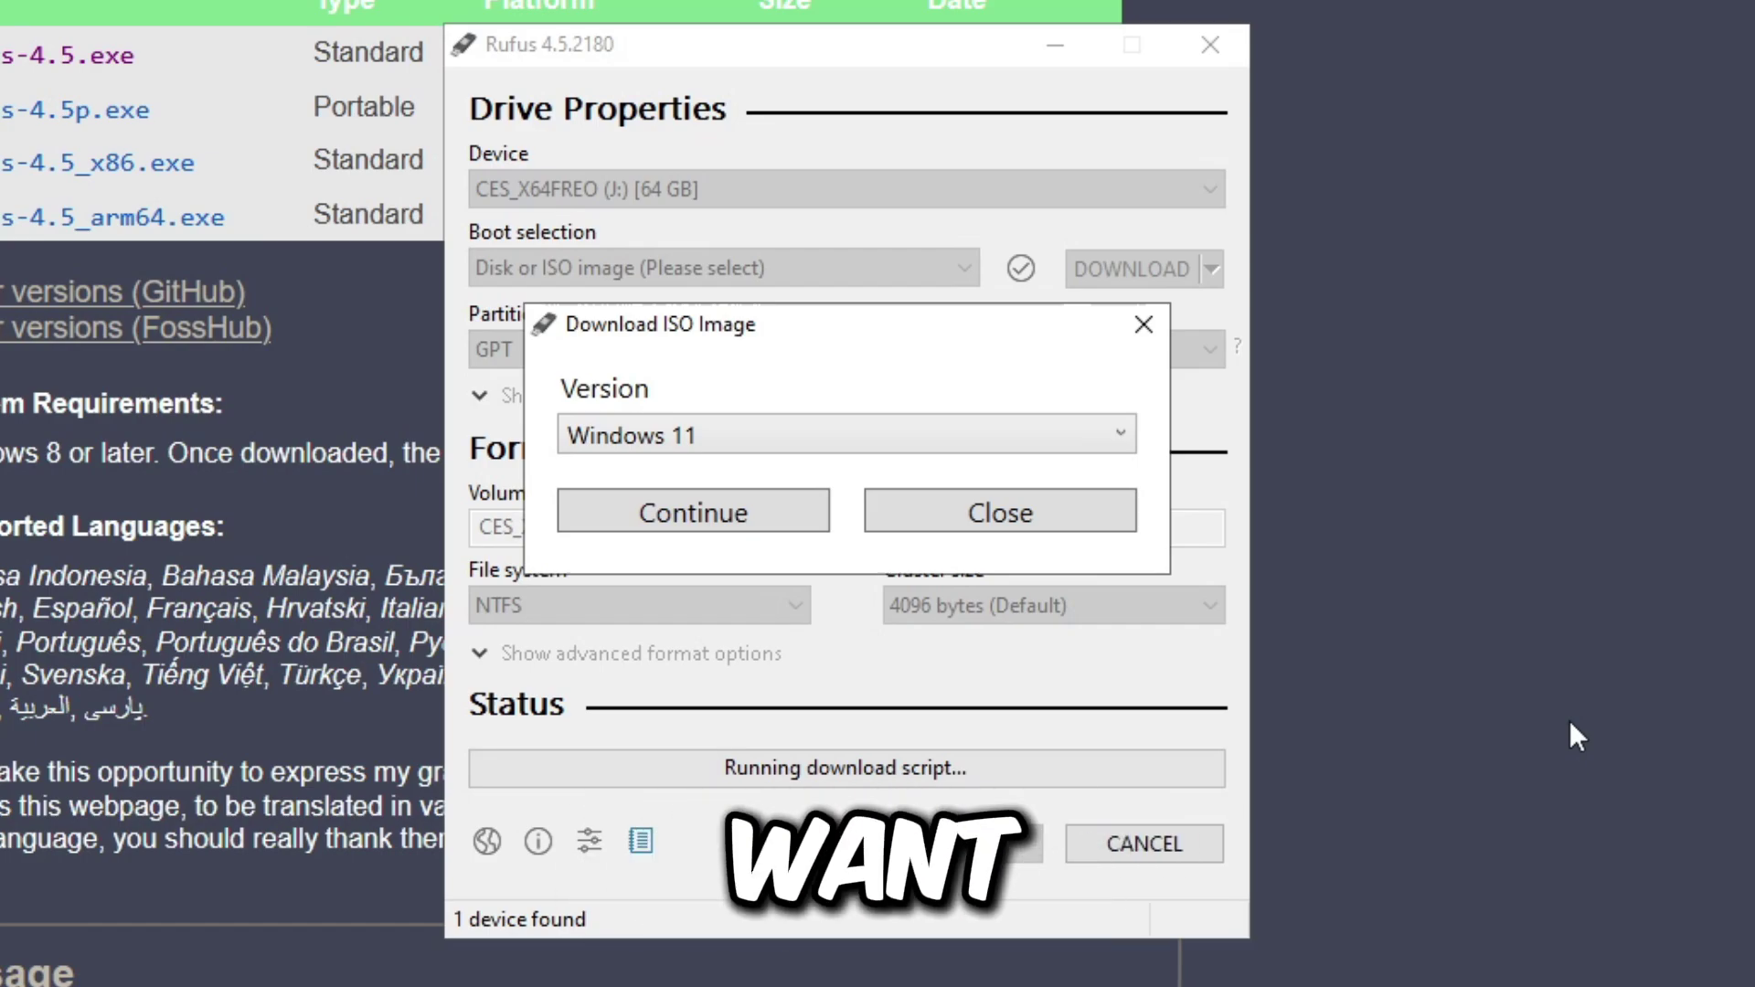
# - Choose Windows 11 as the version of the ISO image and continue to the release choice
pyautogui.click(709, 431)
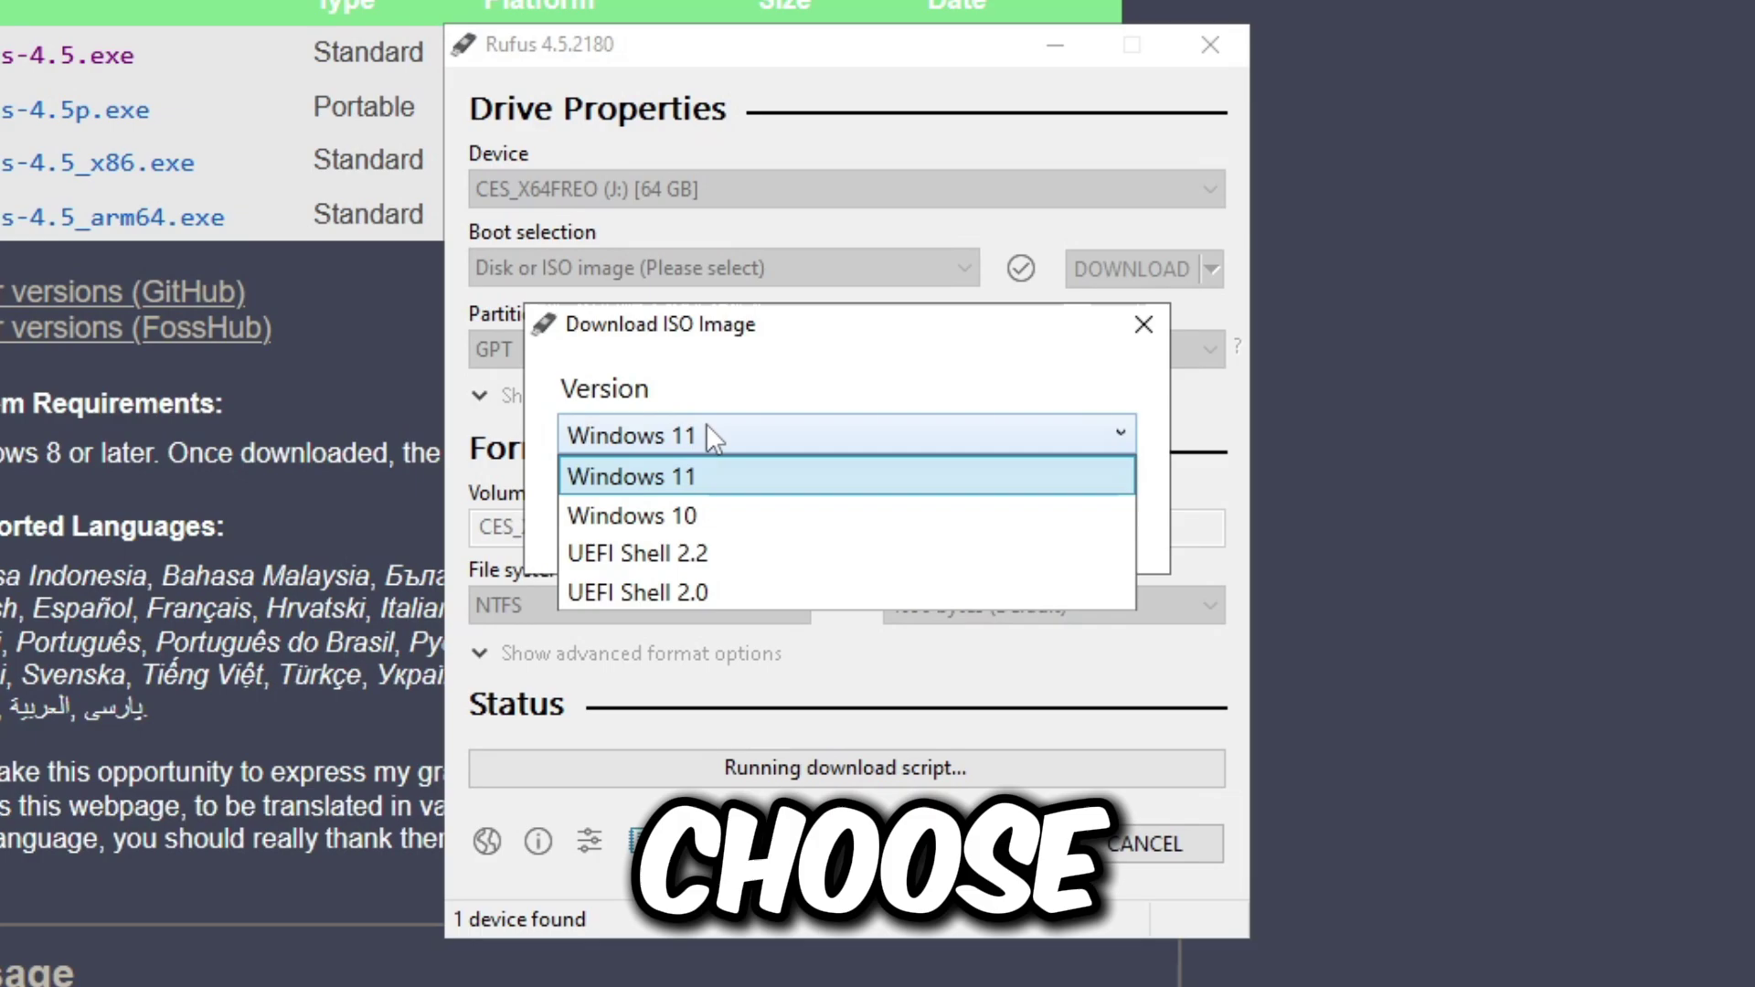
pyautogui.click(722, 518)
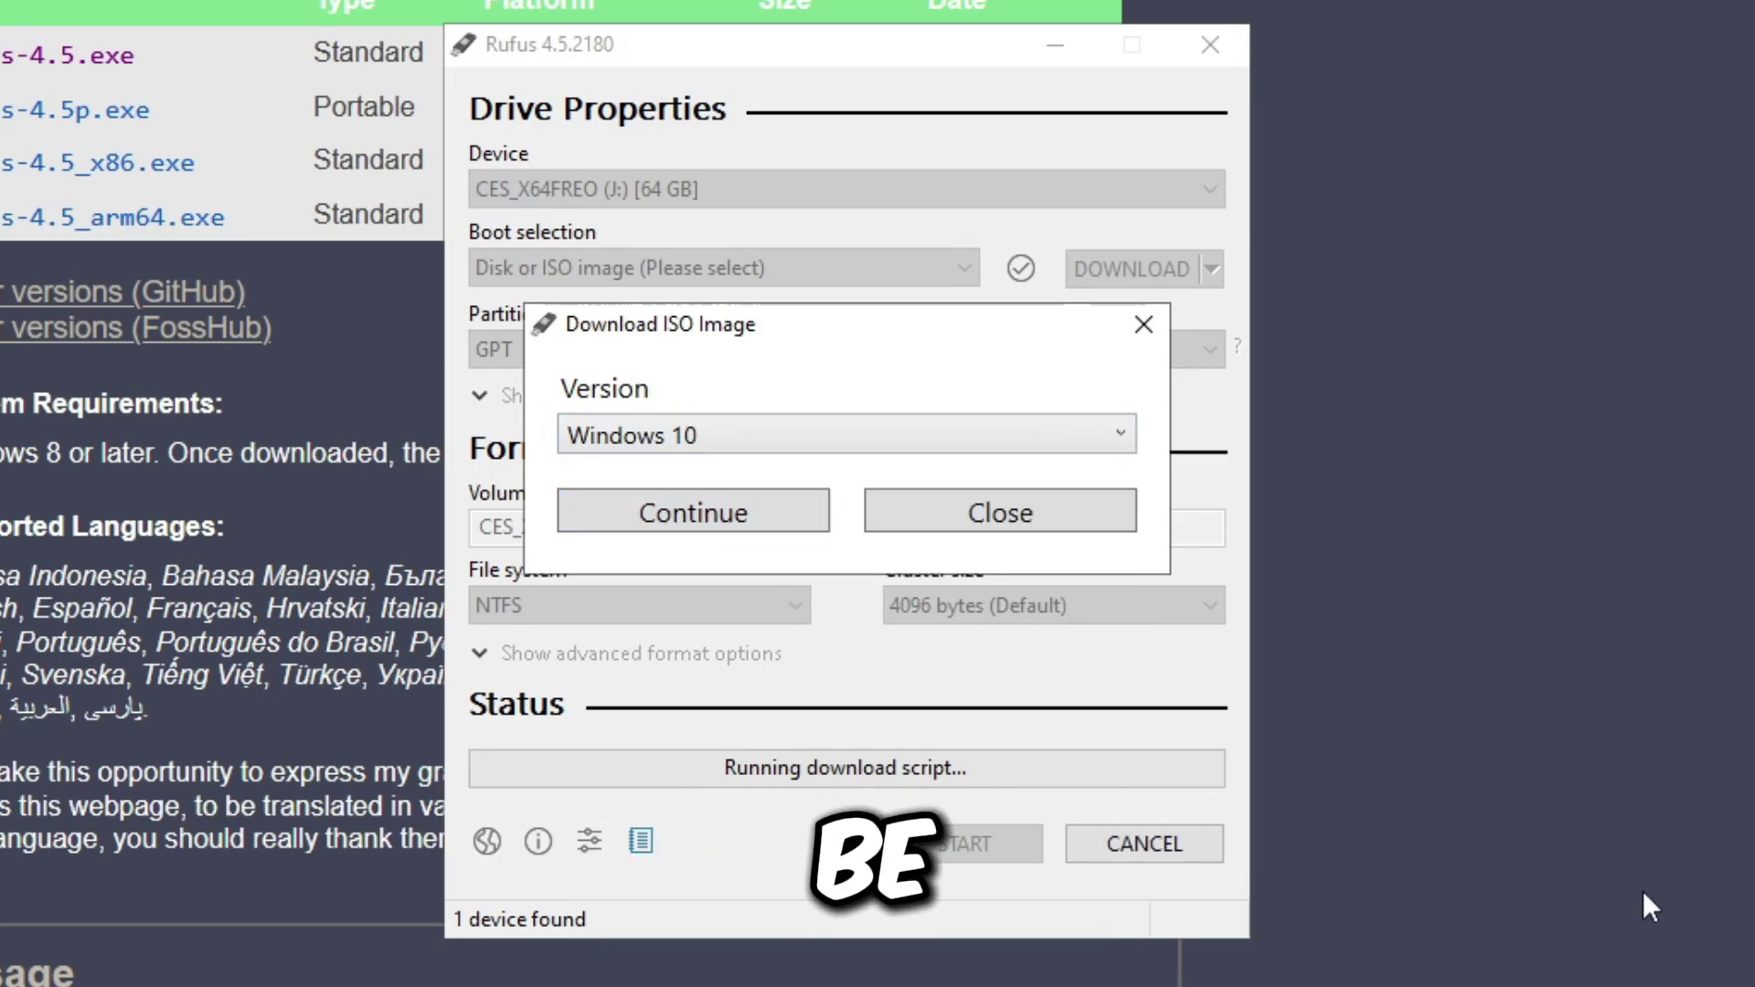
pyautogui.click(793, 442)
pyautogui.click(759, 464)
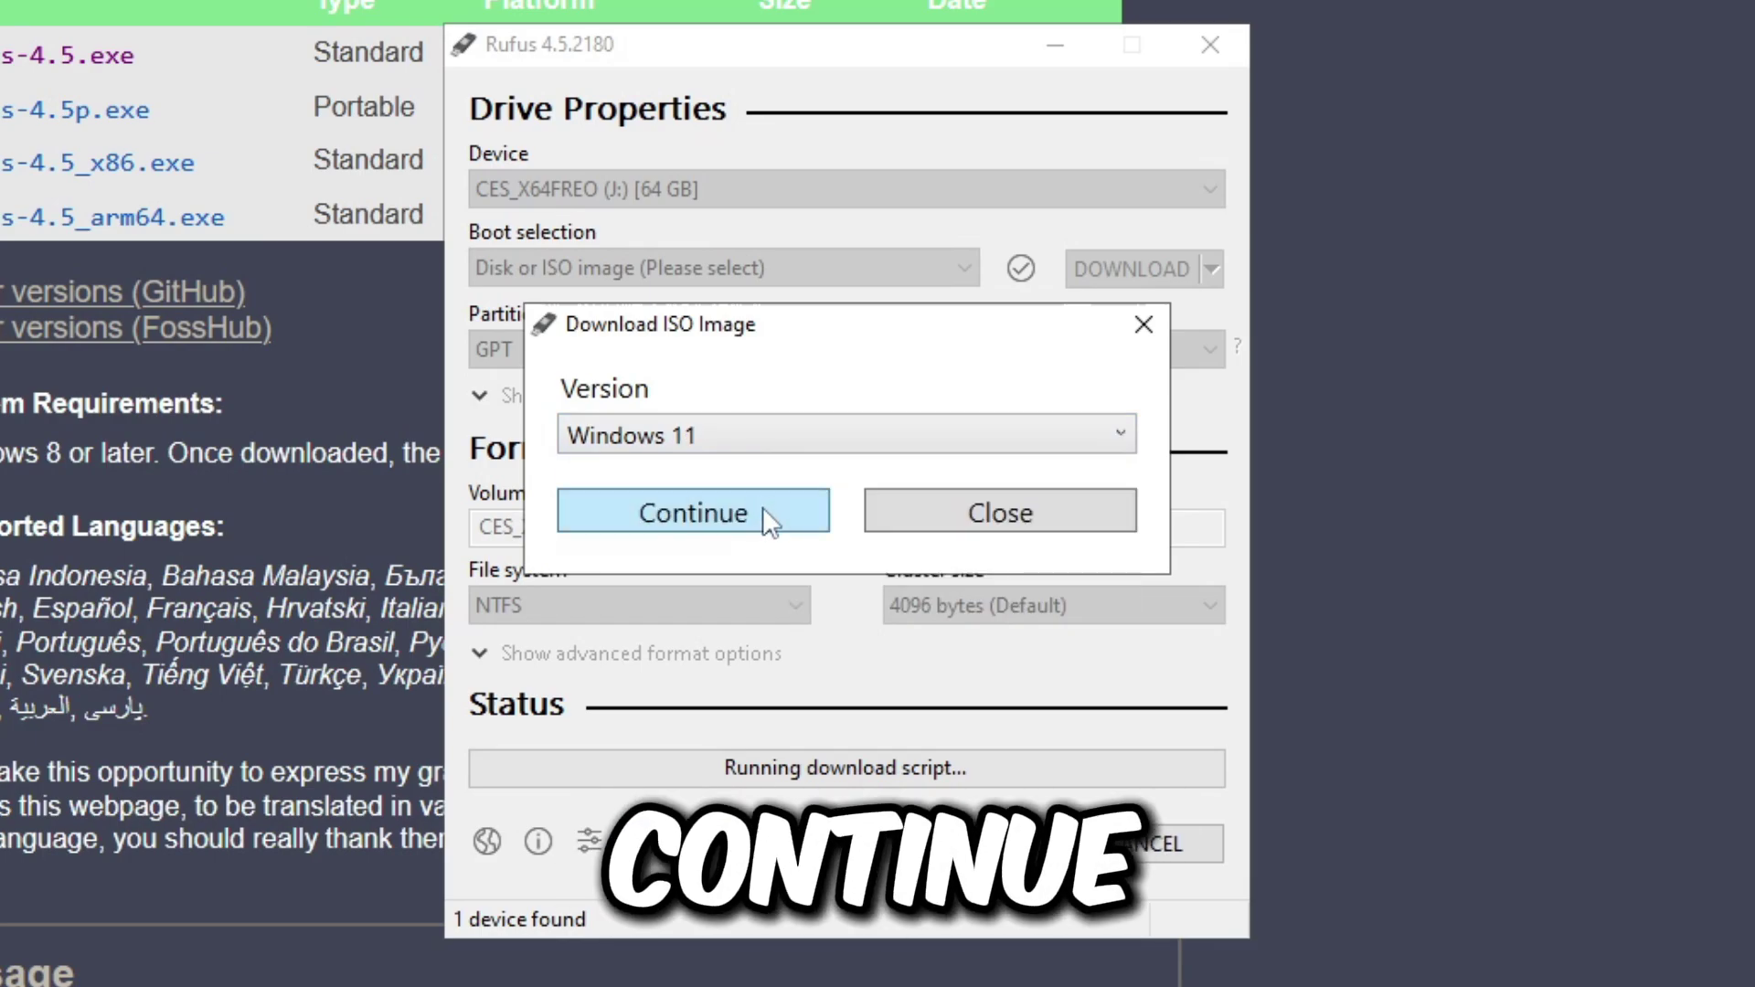
pyautogui.click(763, 506)
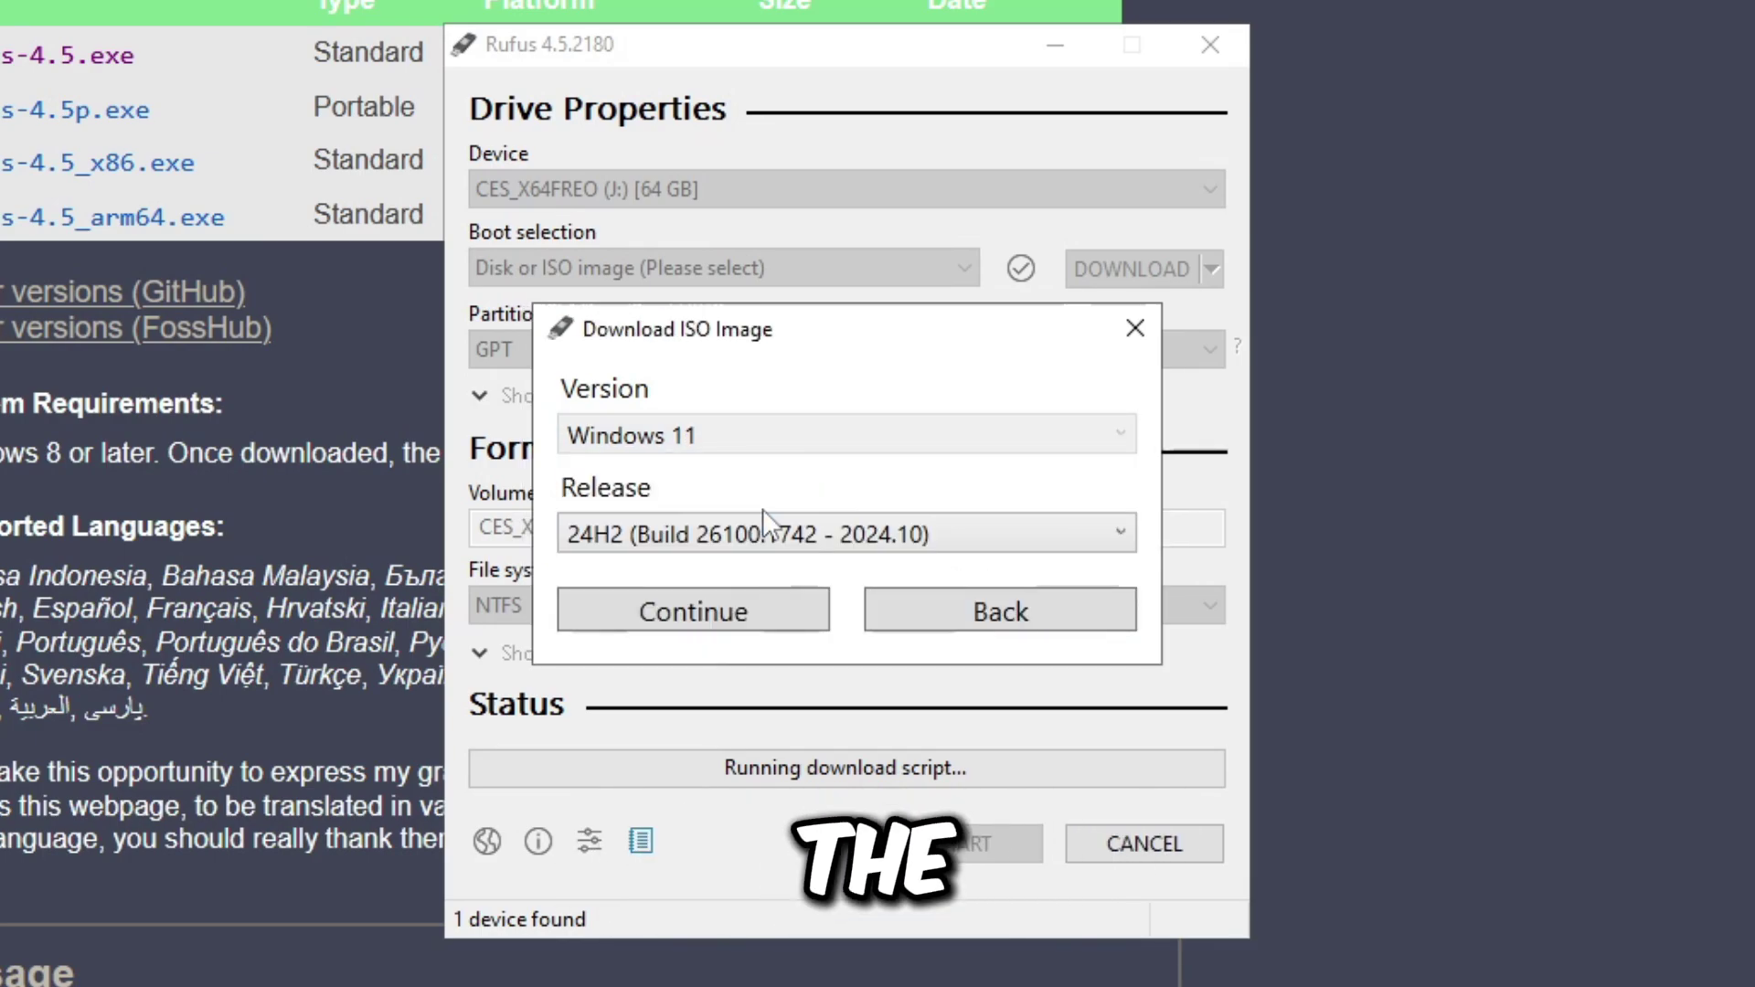
# - Keep release 24H2 (Build 26100.1742 - 2024.10) for Windows 11 and choose to download the ISO using a browser
pyautogui.click(764, 539)
pyautogui.click(748, 541)
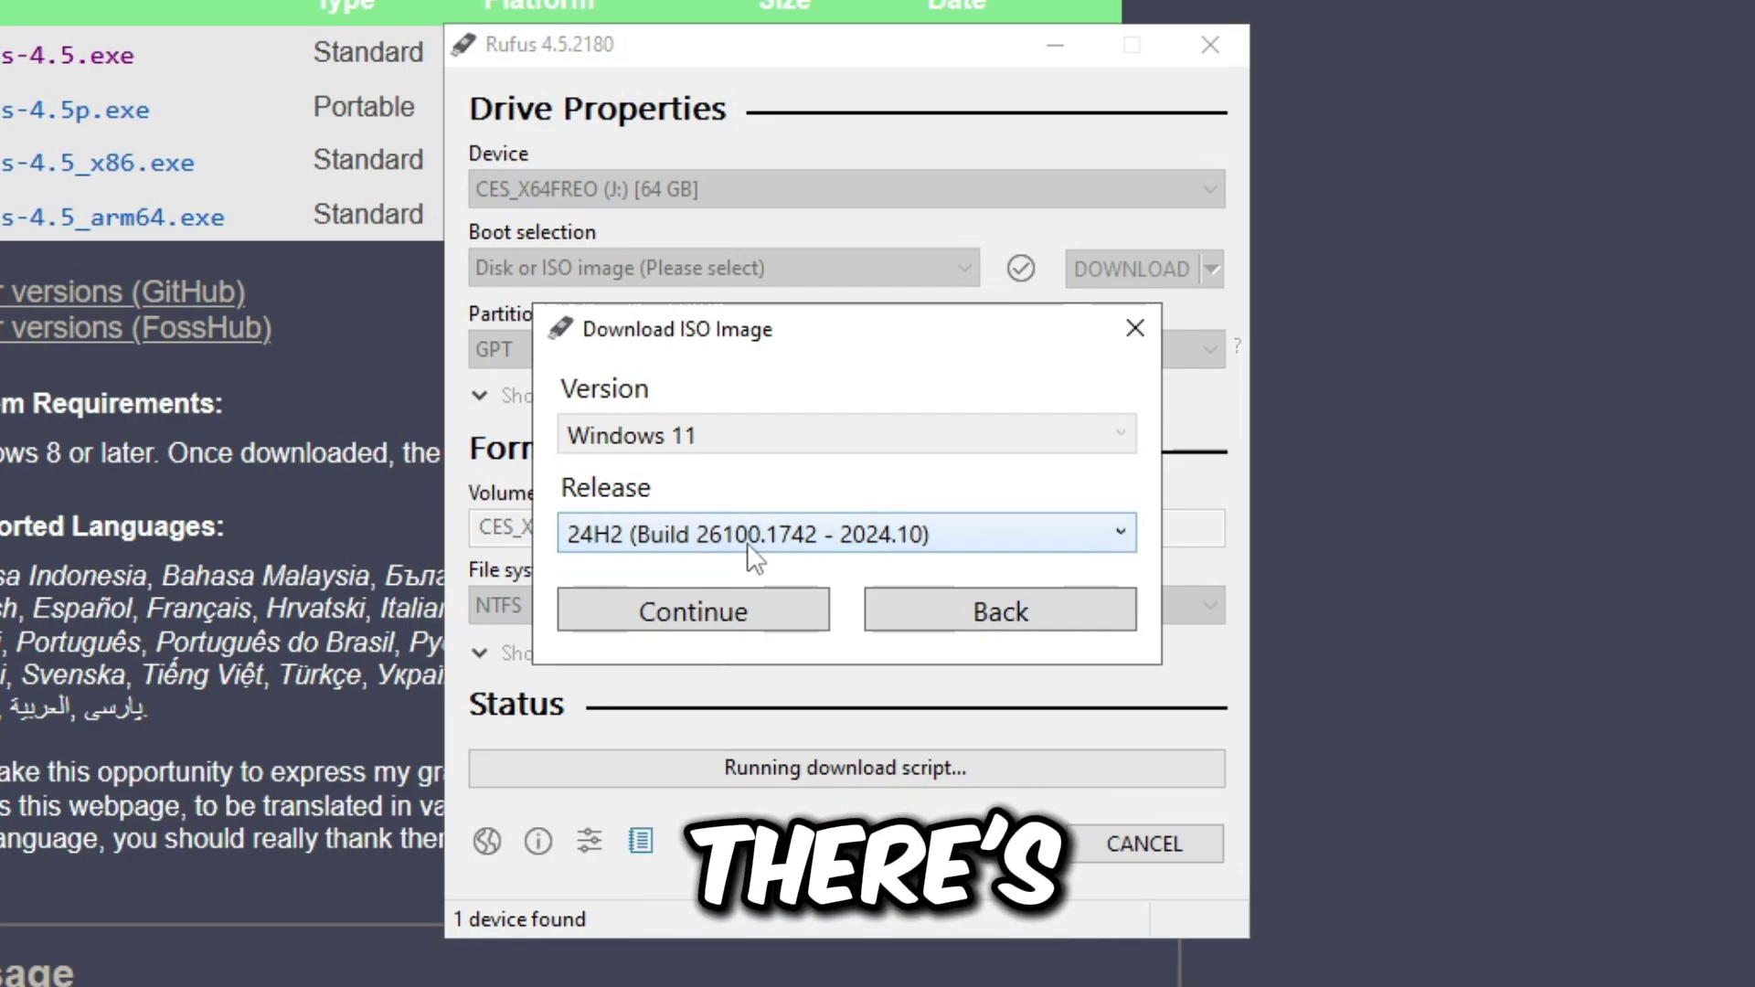
pyautogui.click(758, 547)
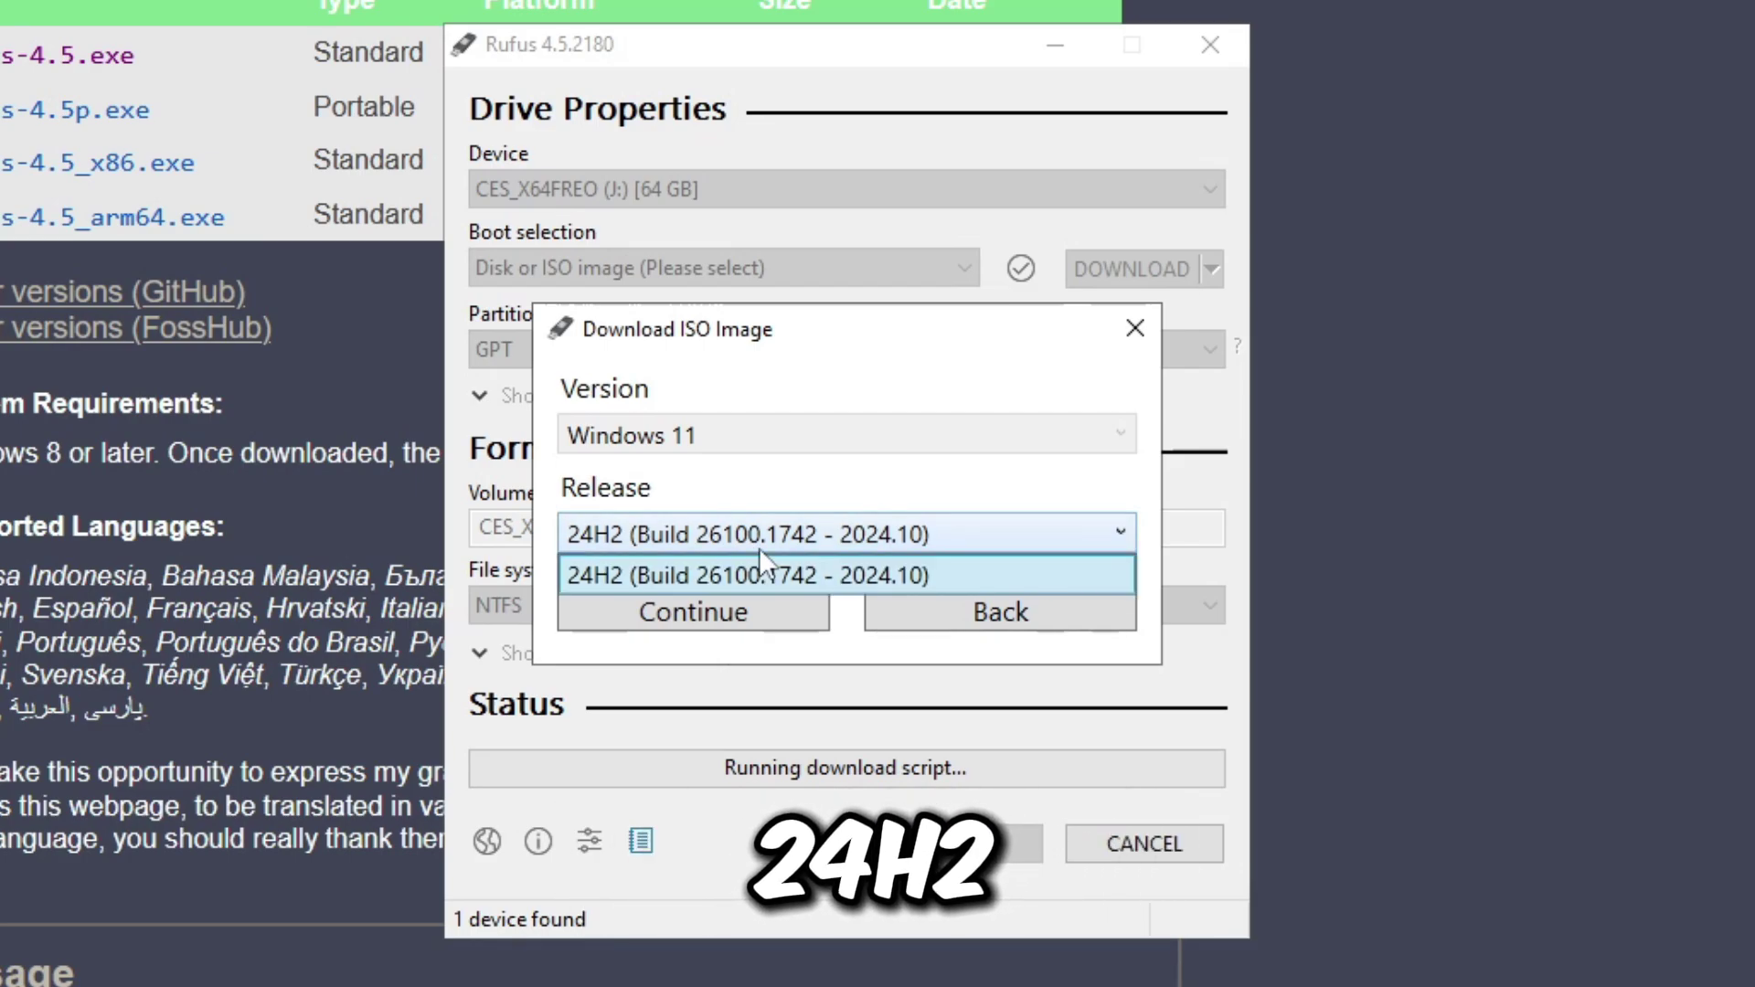
pyautogui.click(758, 548)
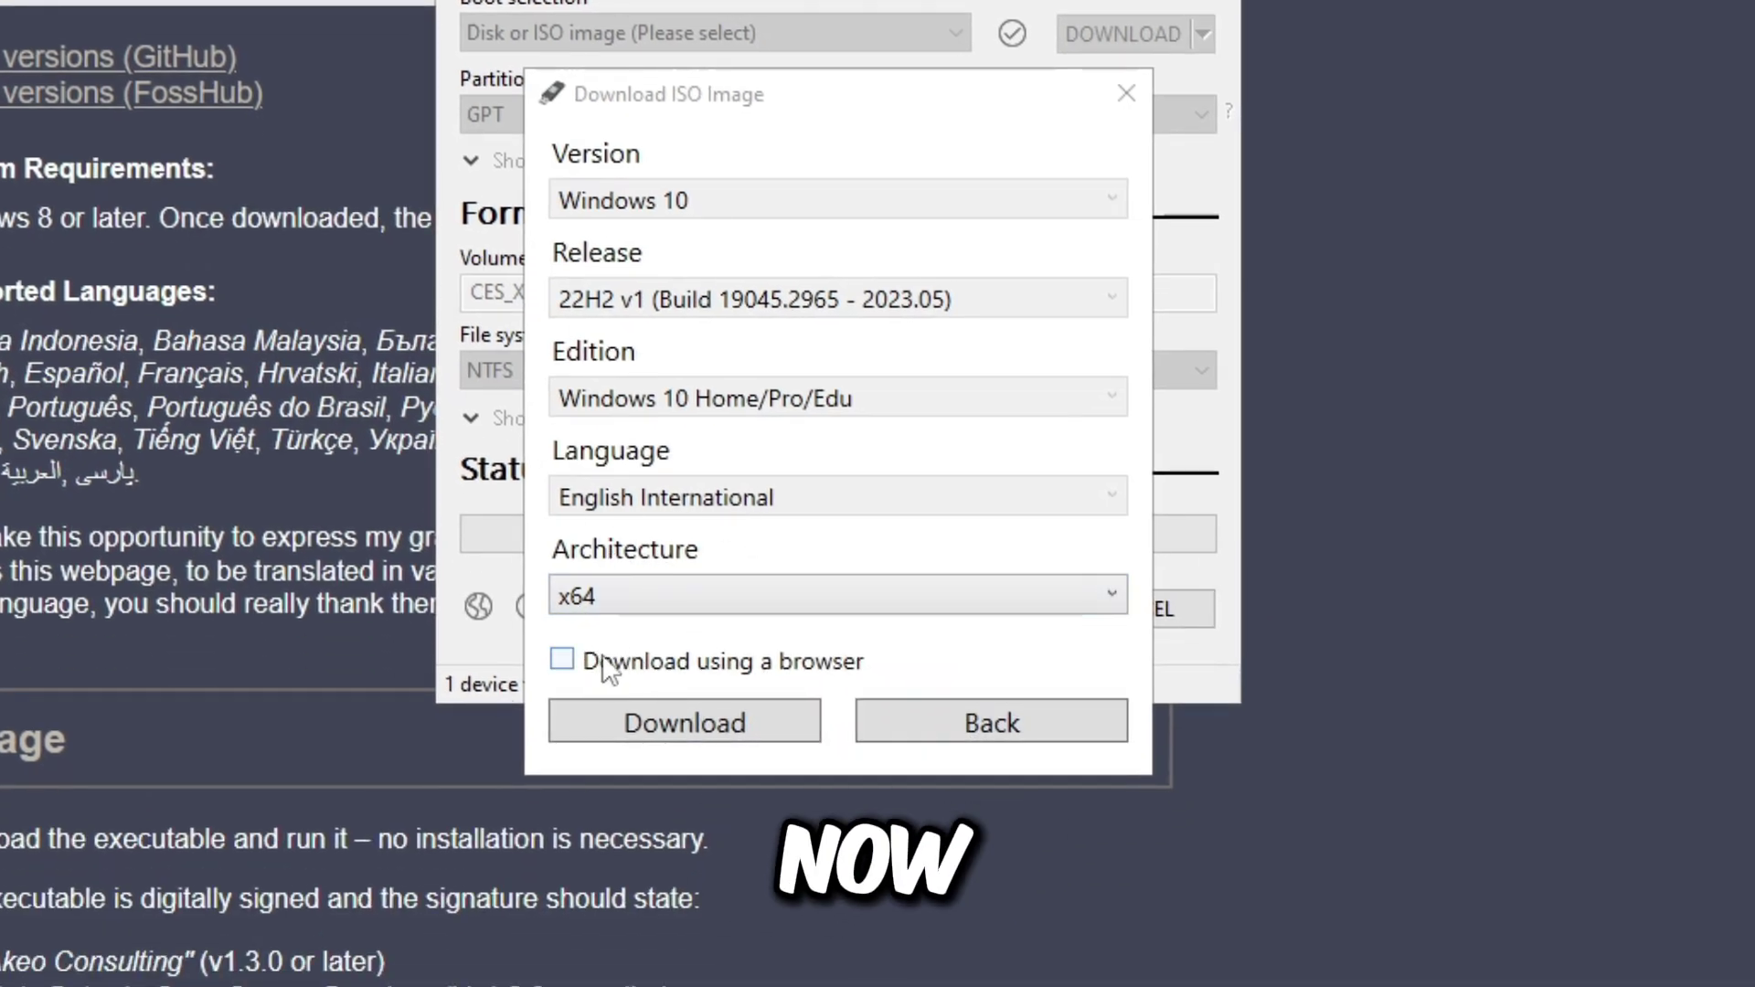
pyautogui.click(784, 660)
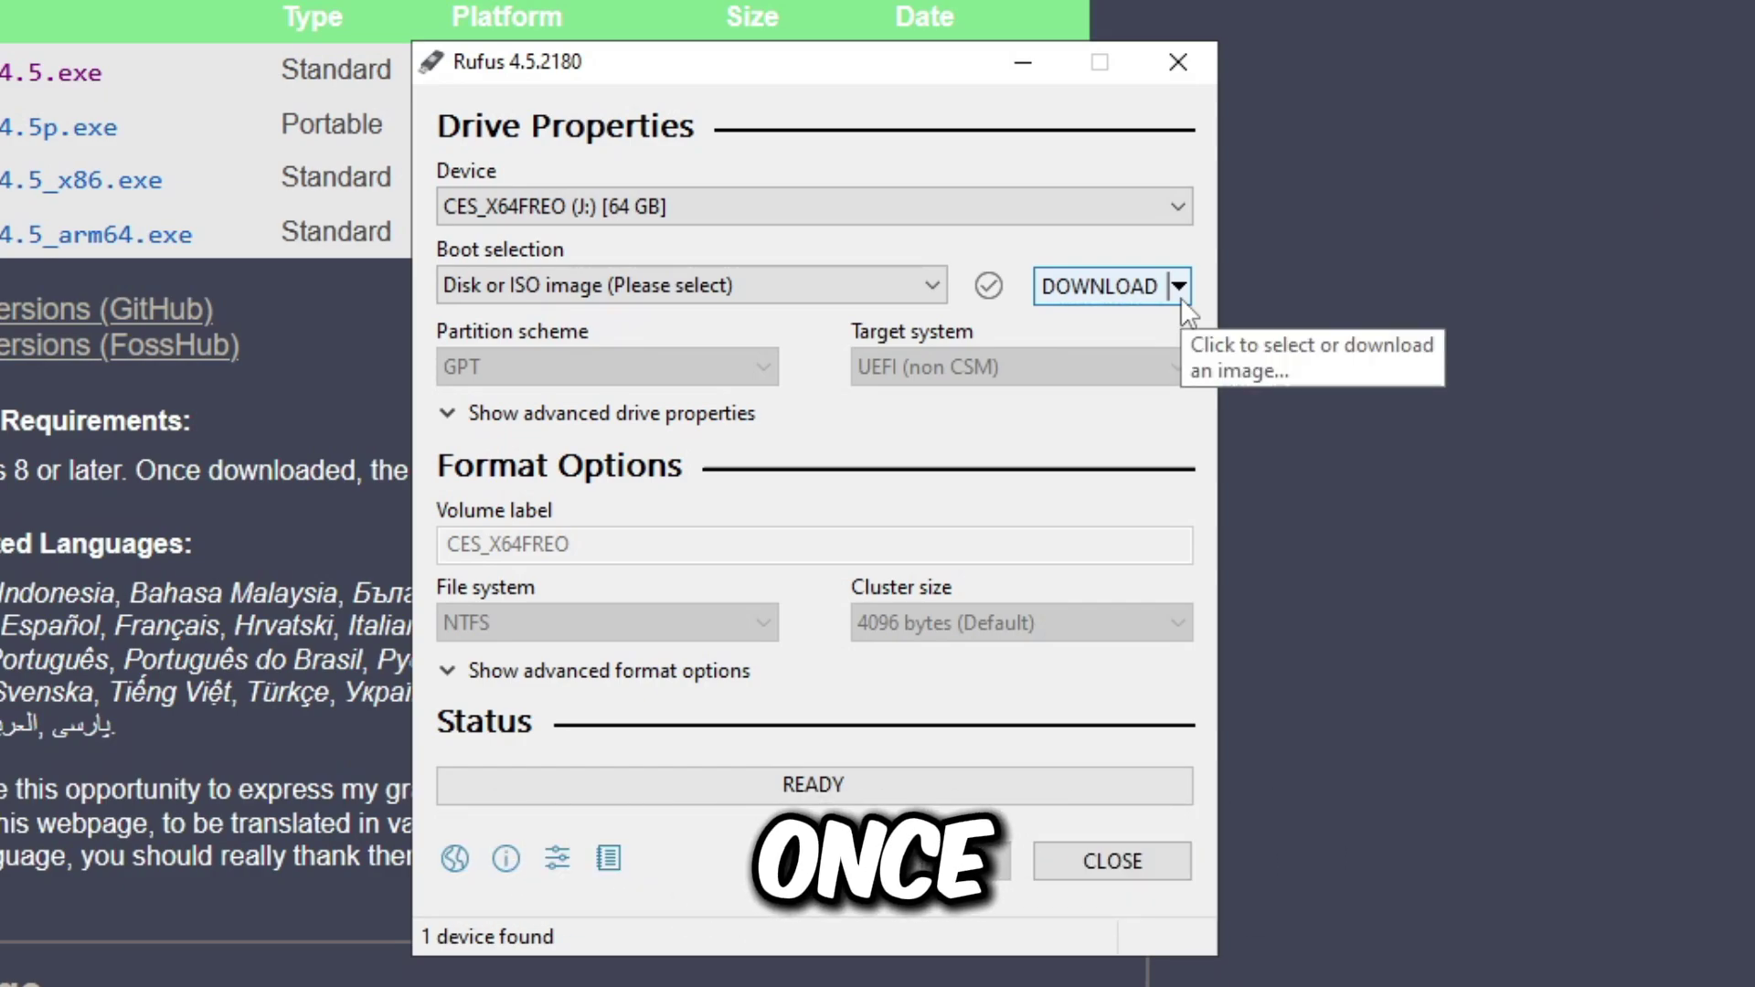
# - Switch the boot image source back to selecting a file and load Win11_23H2_English_x64.iso from disk
pyautogui.click(1180, 298)
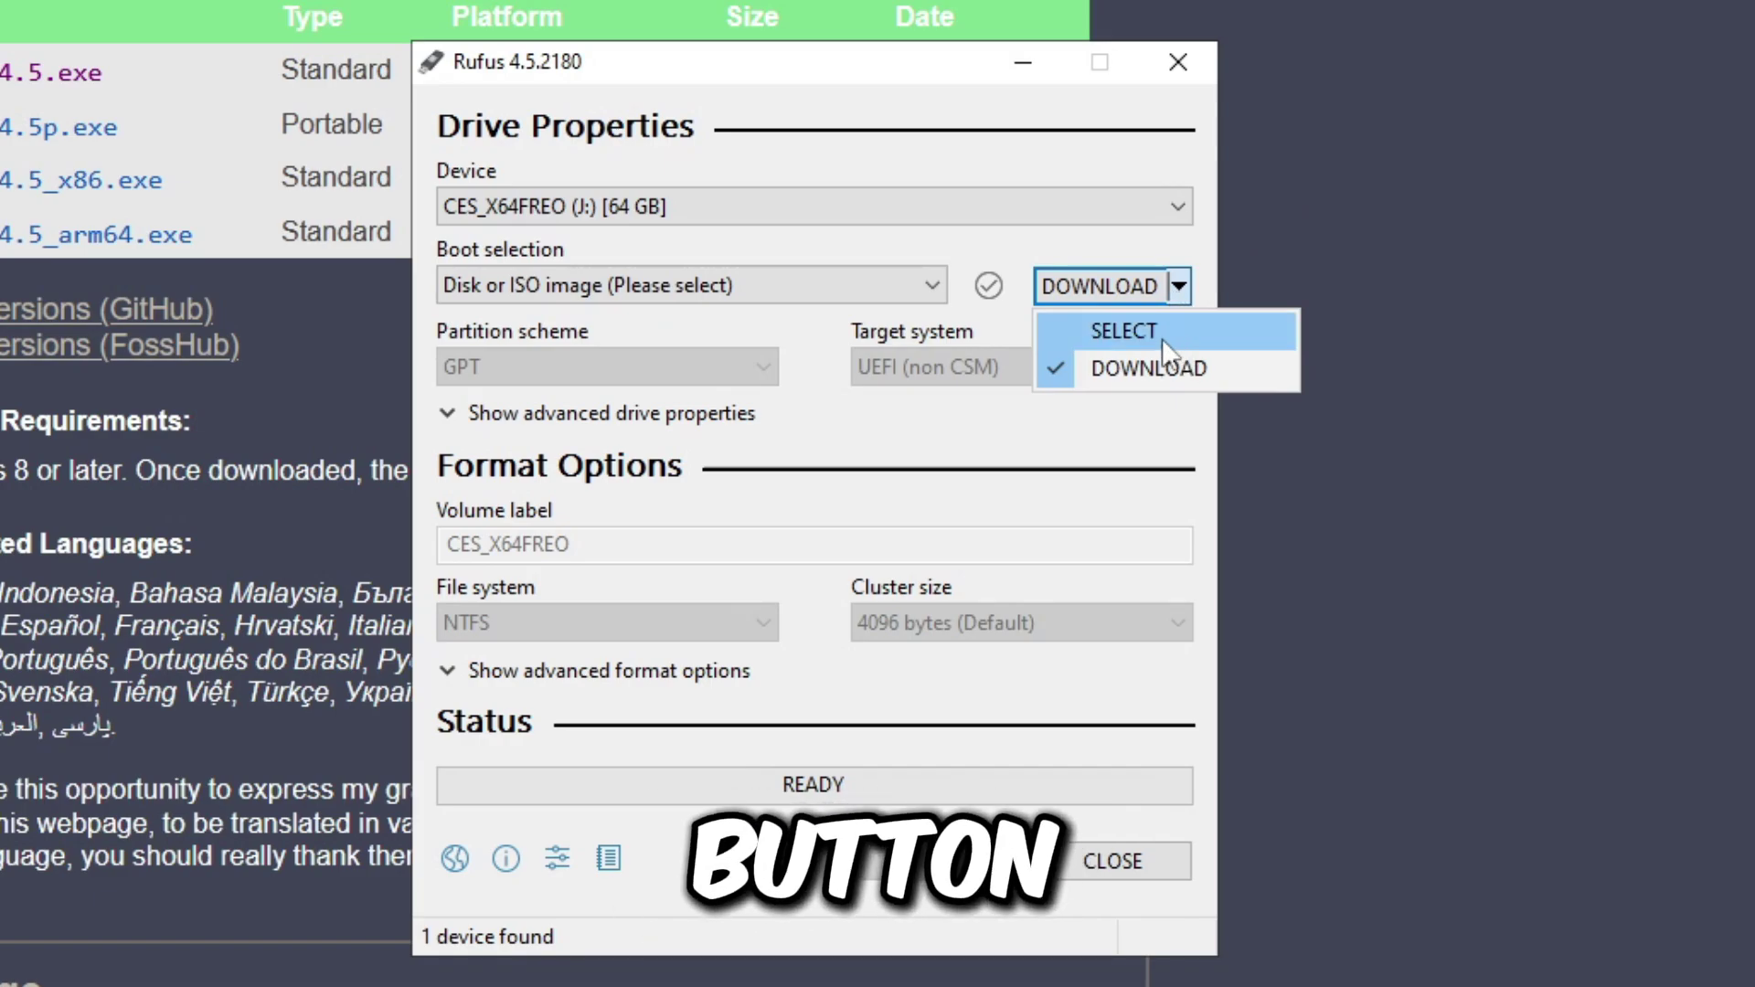
pyautogui.click(1157, 336)
pyautogui.click(1110, 293)
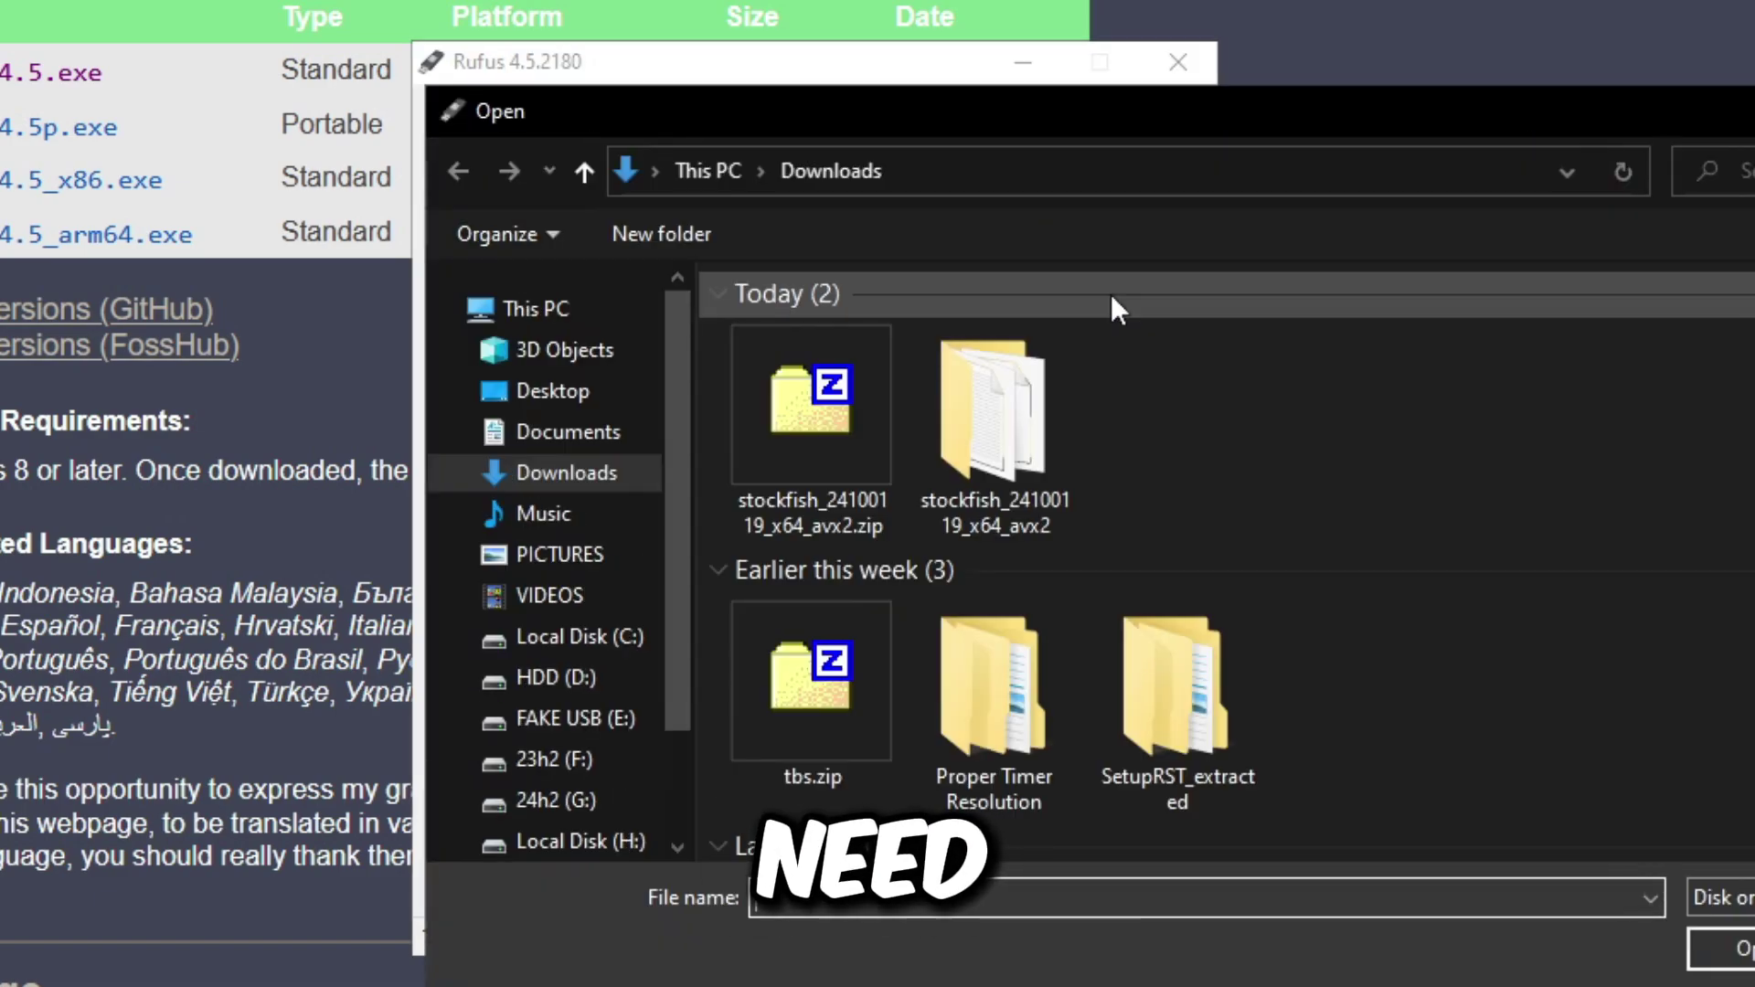
pyautogui.moveTo(804, 125); pyautogui.dragTo(344, 122)
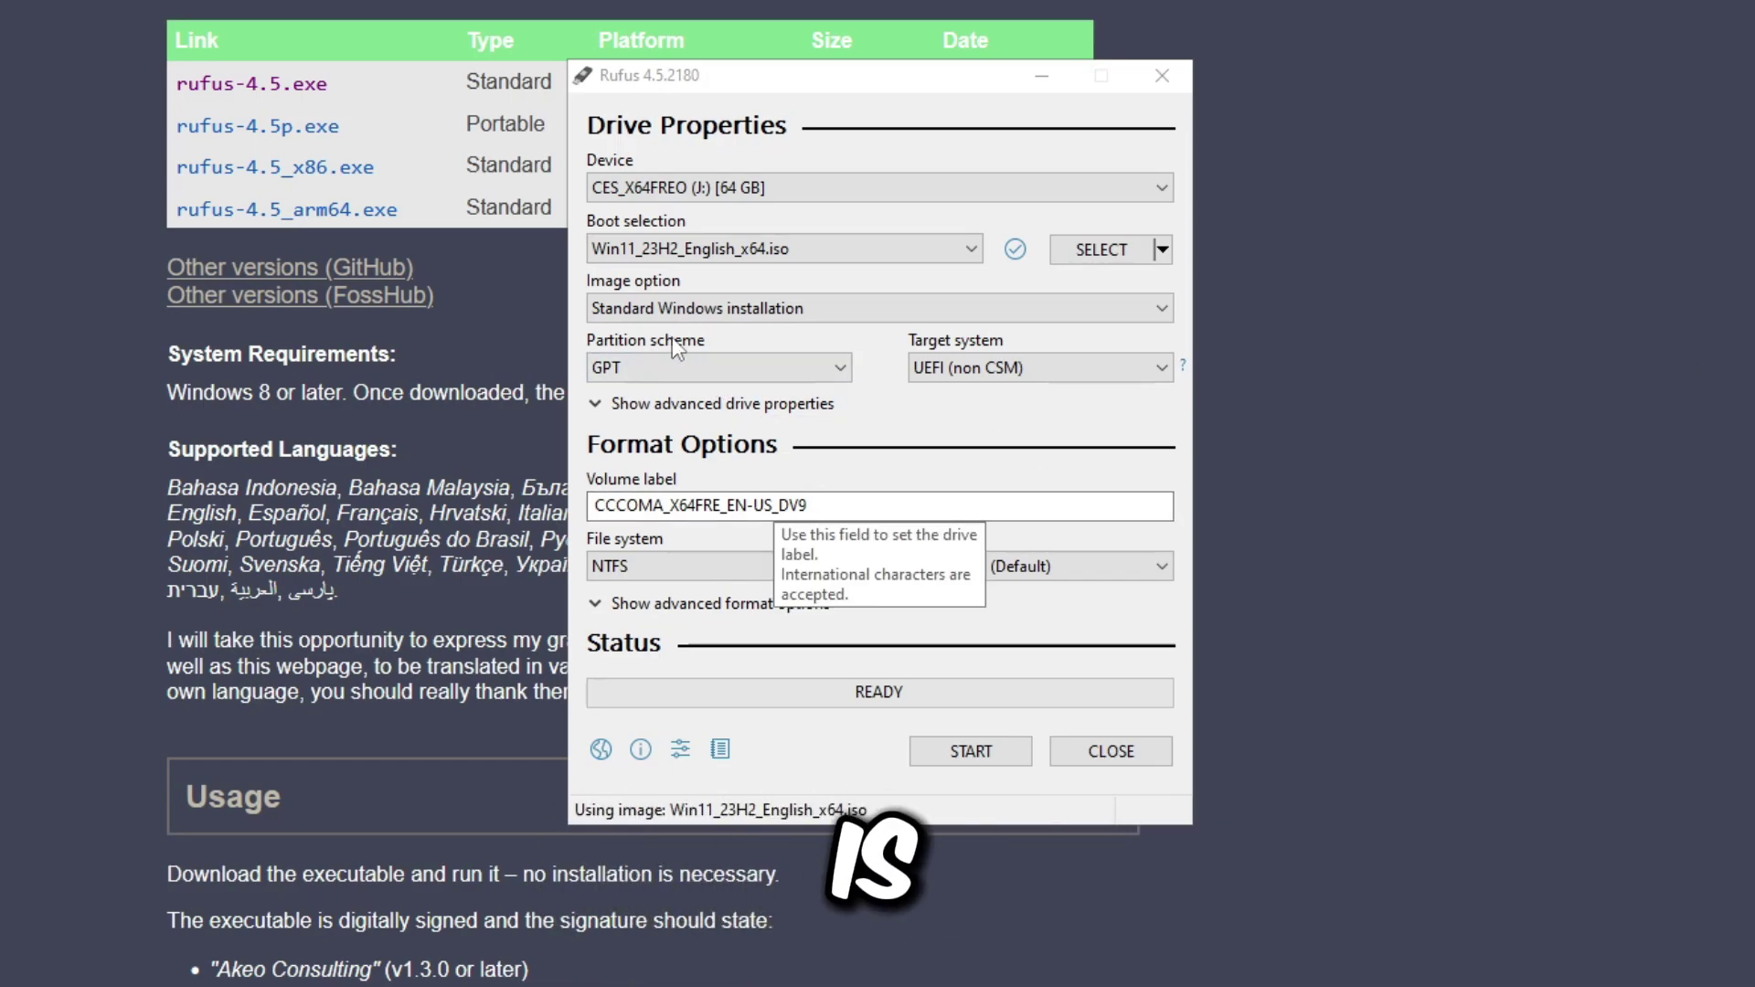
# - Write the Windows image to the USB drive, accepting that all its data is erased, and close Rufus once it finishes
pyautogui.click(970, 751)
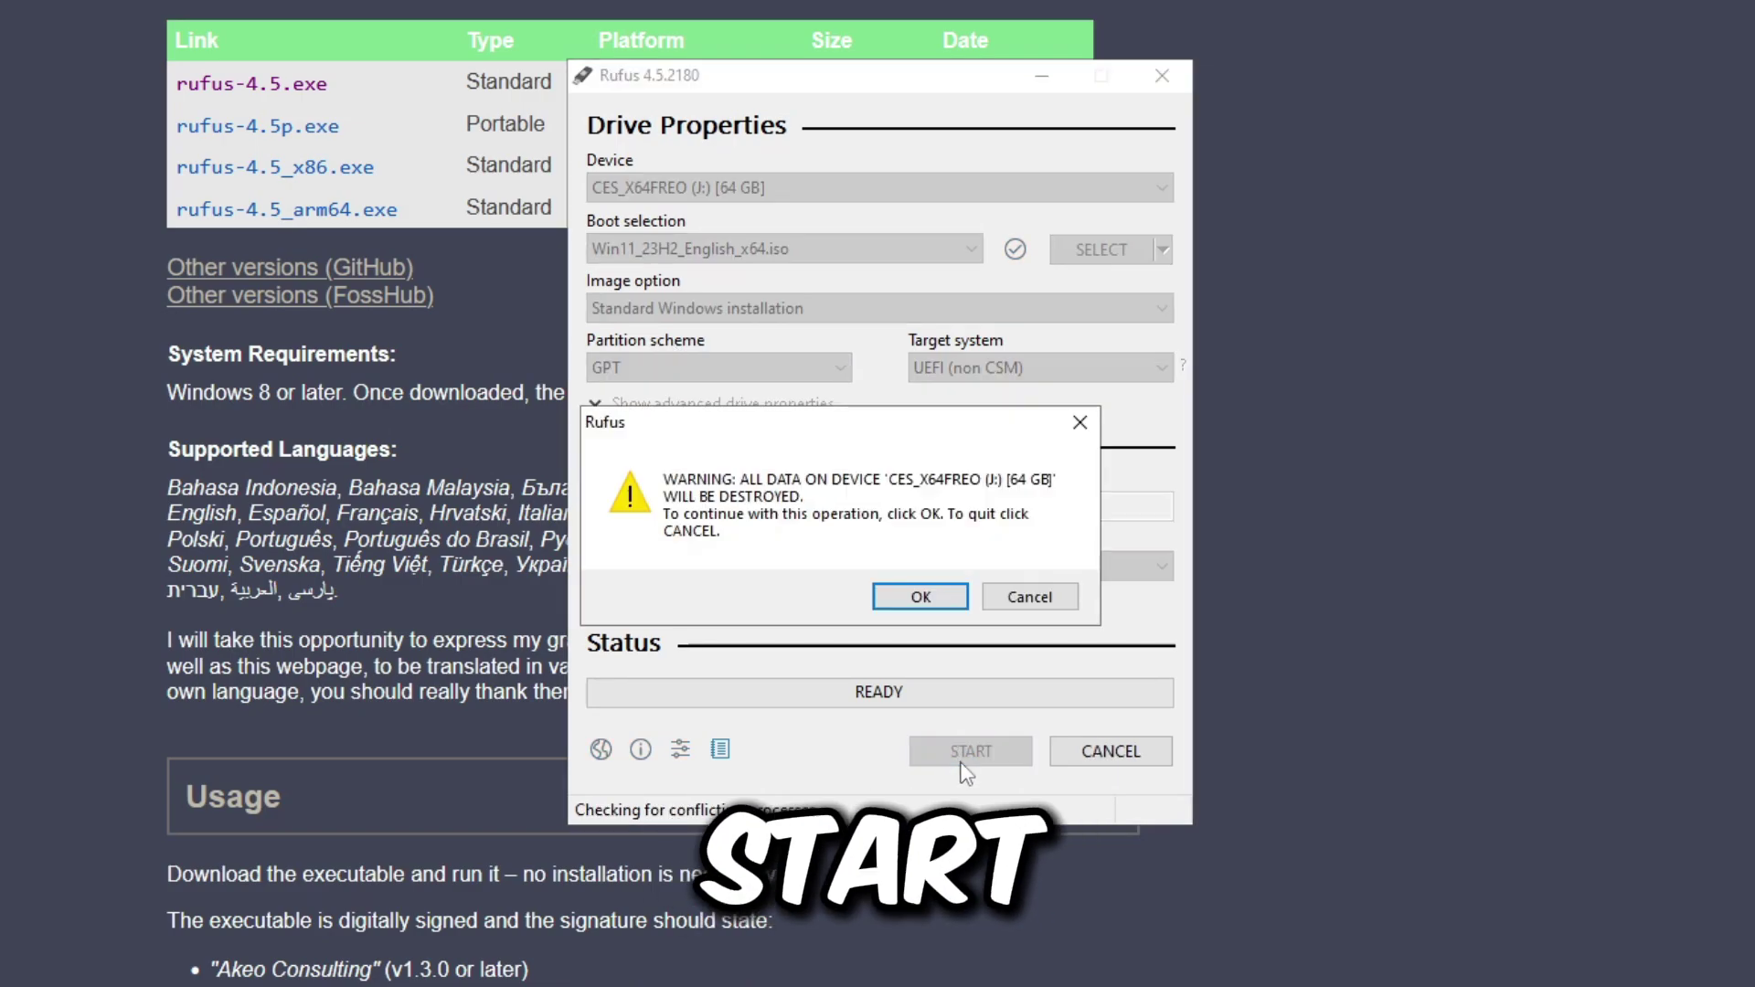
pyautogui.click(907, 607)
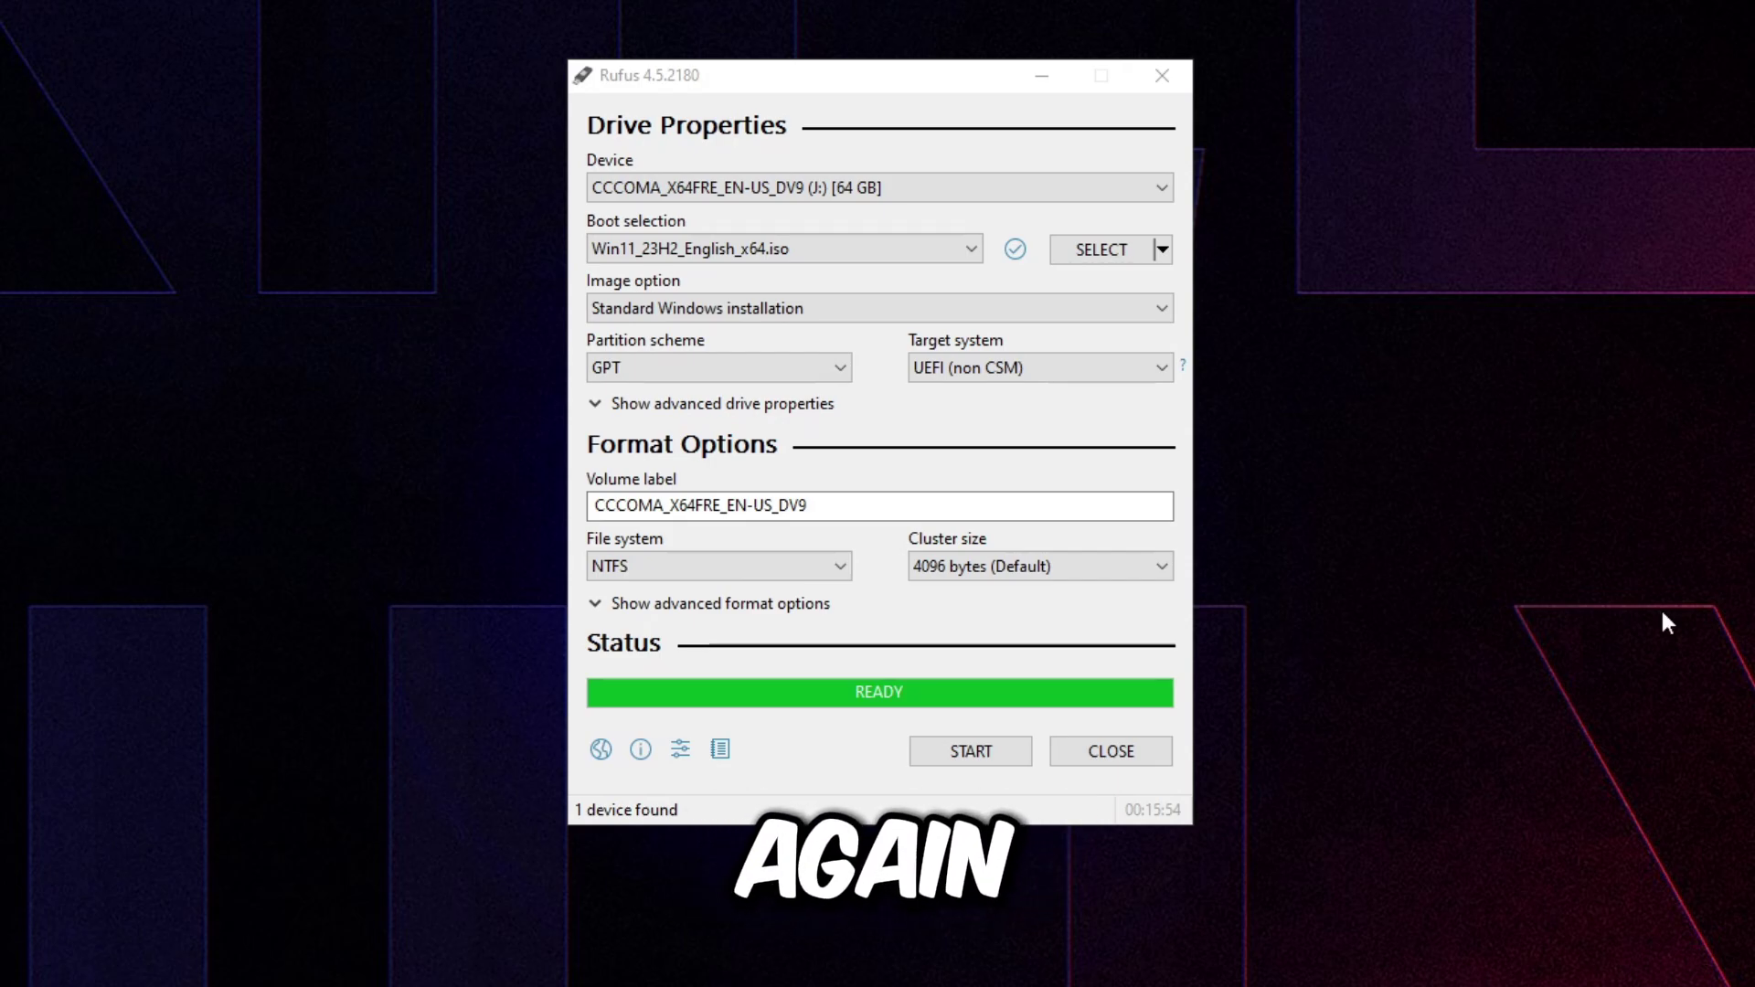
pyautogui.click(1102, 753)
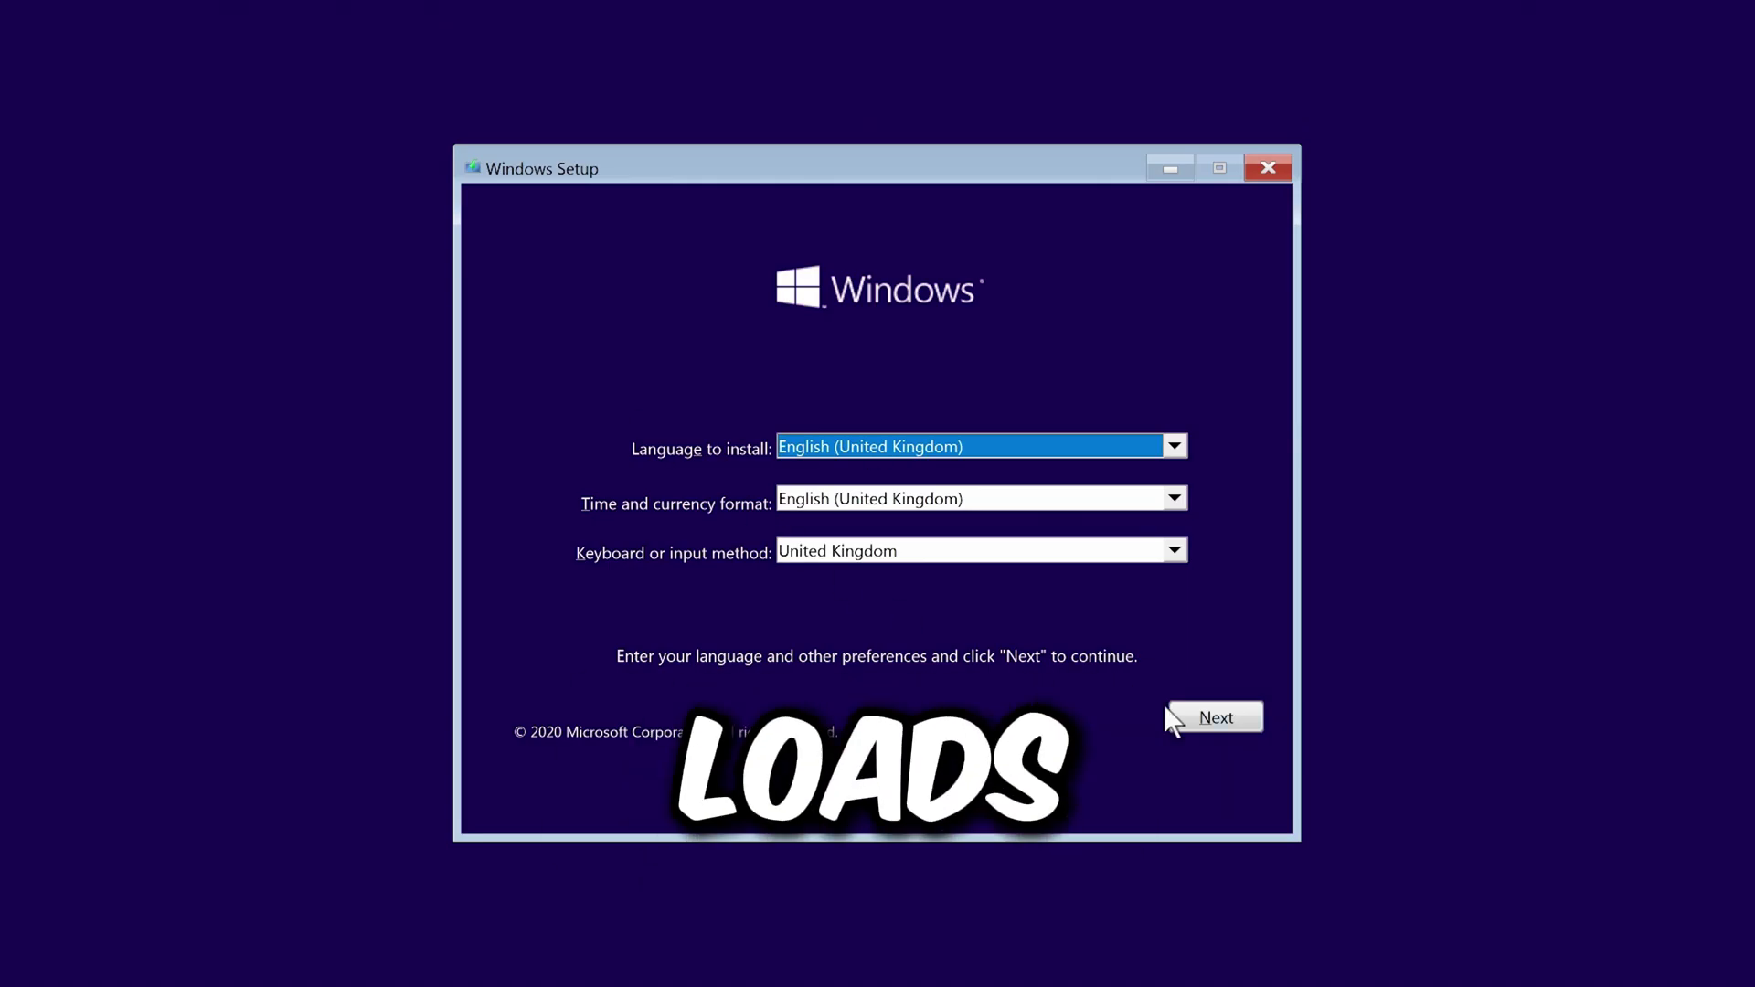
# - In Windows Setup, accept the United Kingdom language and keyboard settings, begin the installation, and choose Windows 10 Pro
pyautogui.click(1179, 718)
pyautogui.click(886, 461)
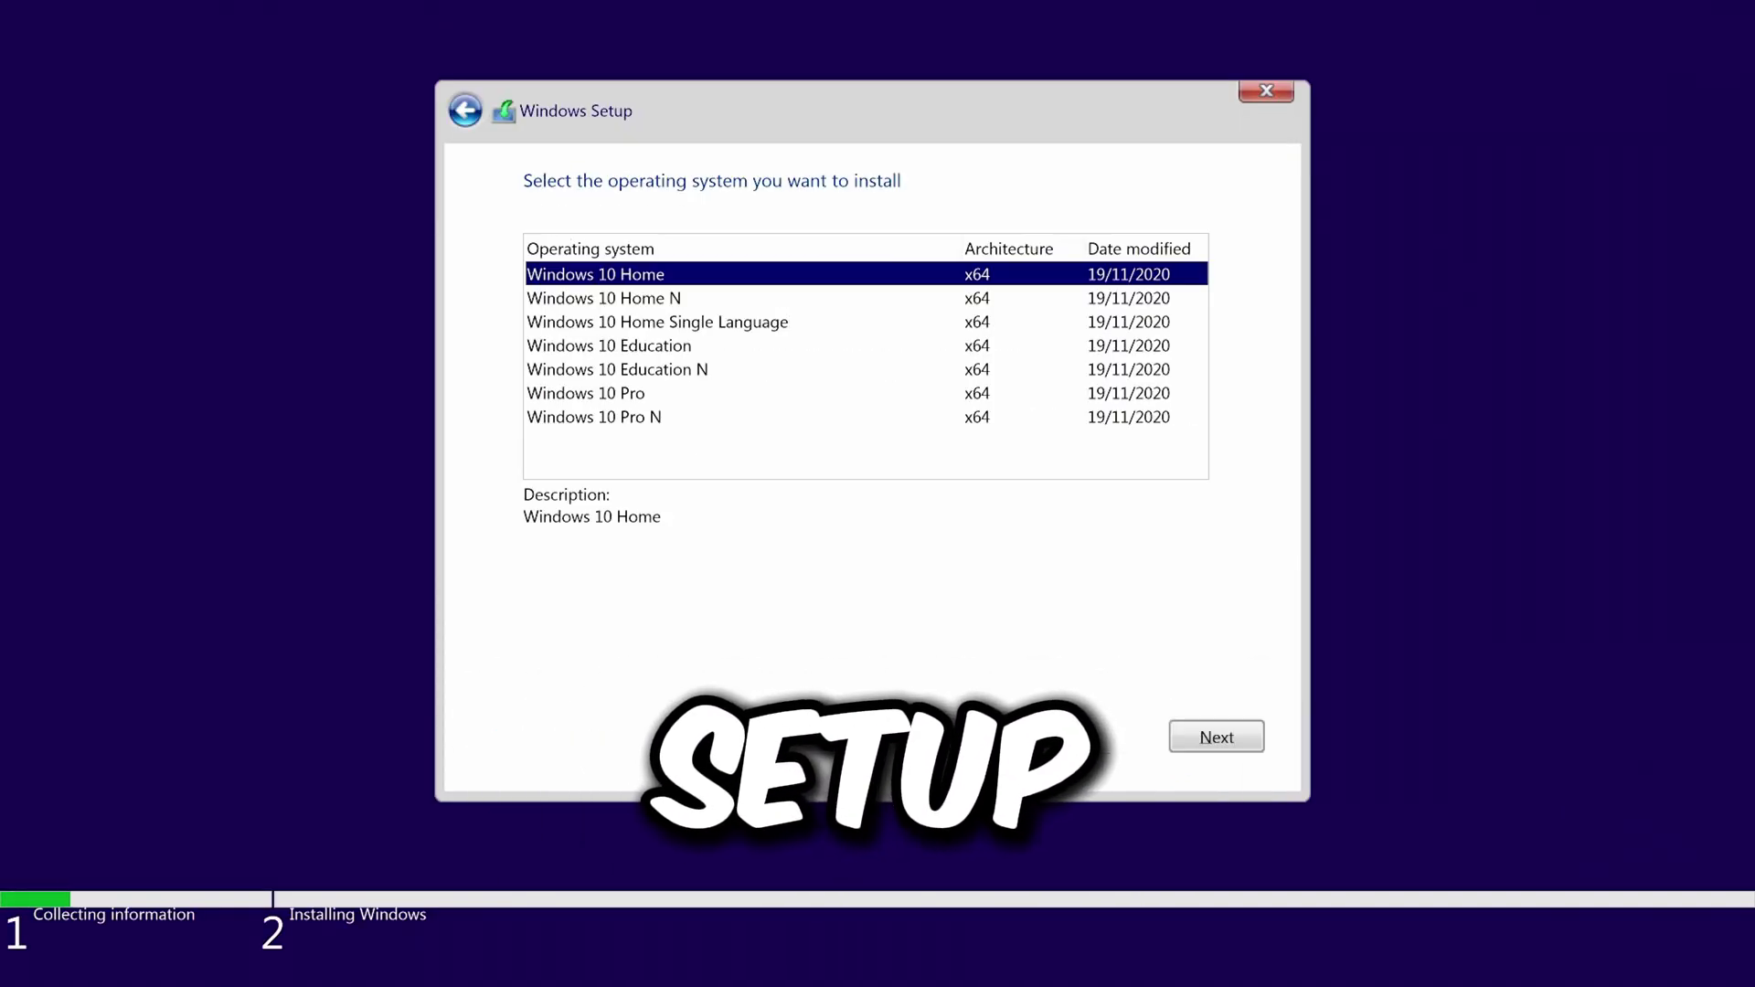
pyautogui.click(645, 395)
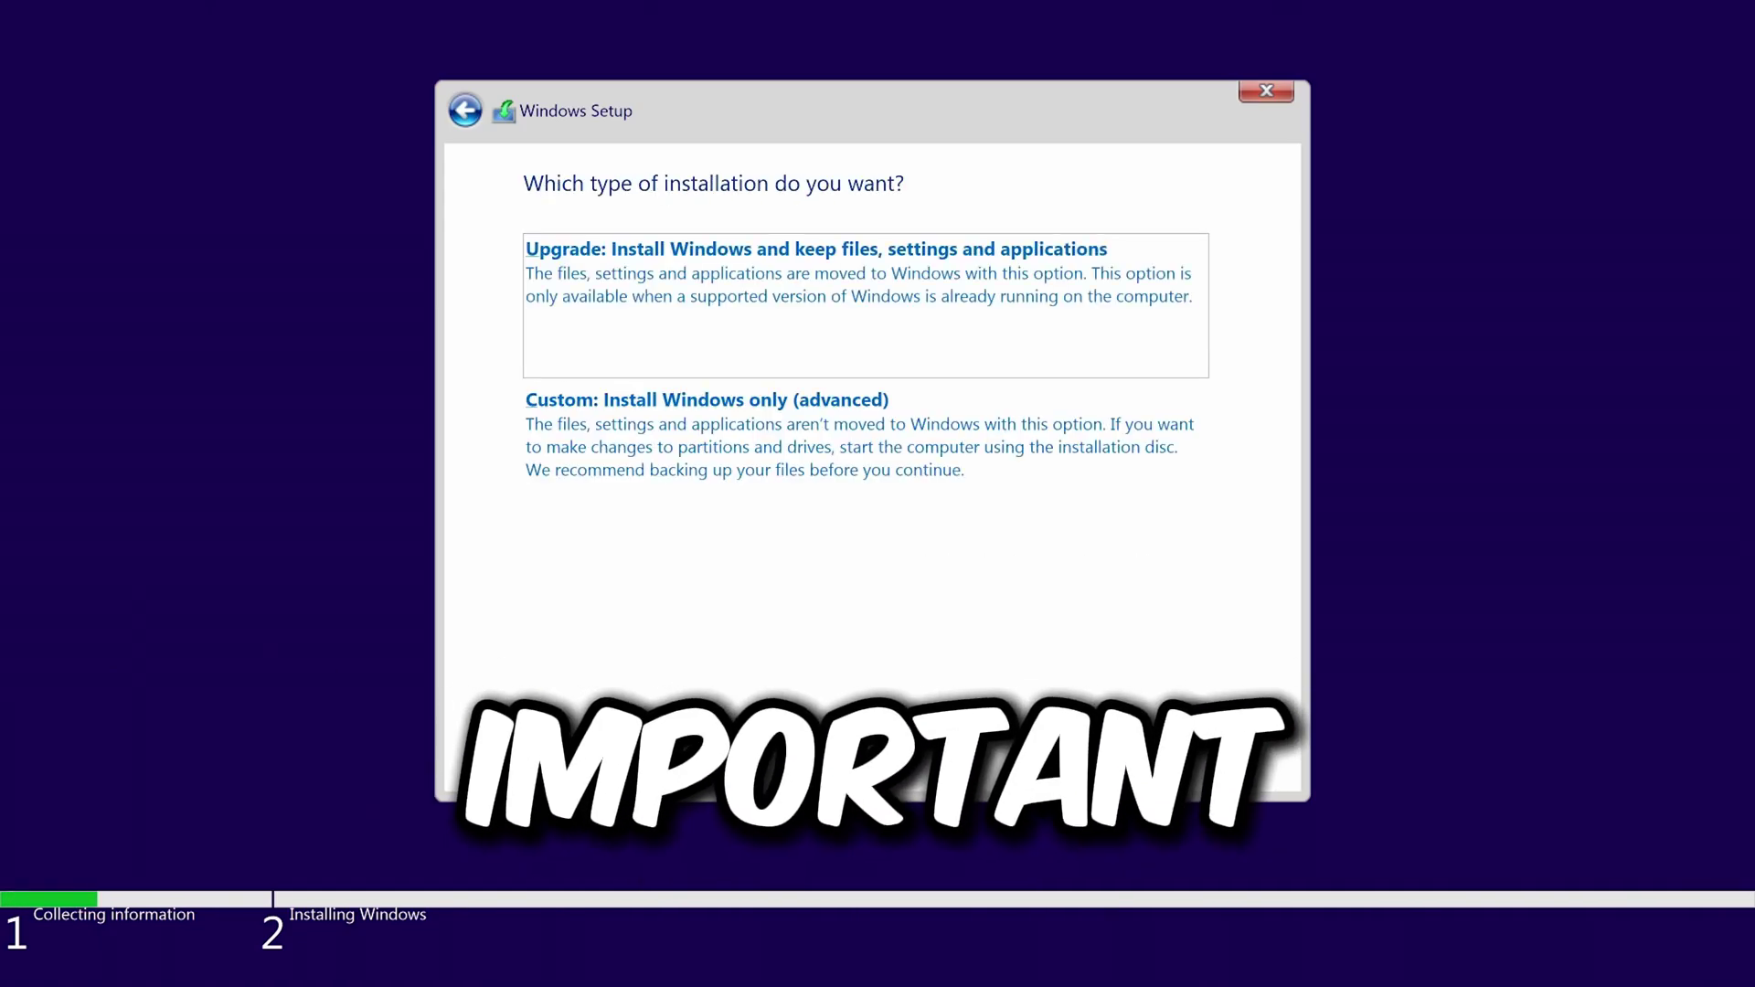
# - Choose the custom Windows-only installation and install to the unallocated space on Drive 0
pyautogui.click(798, 485)
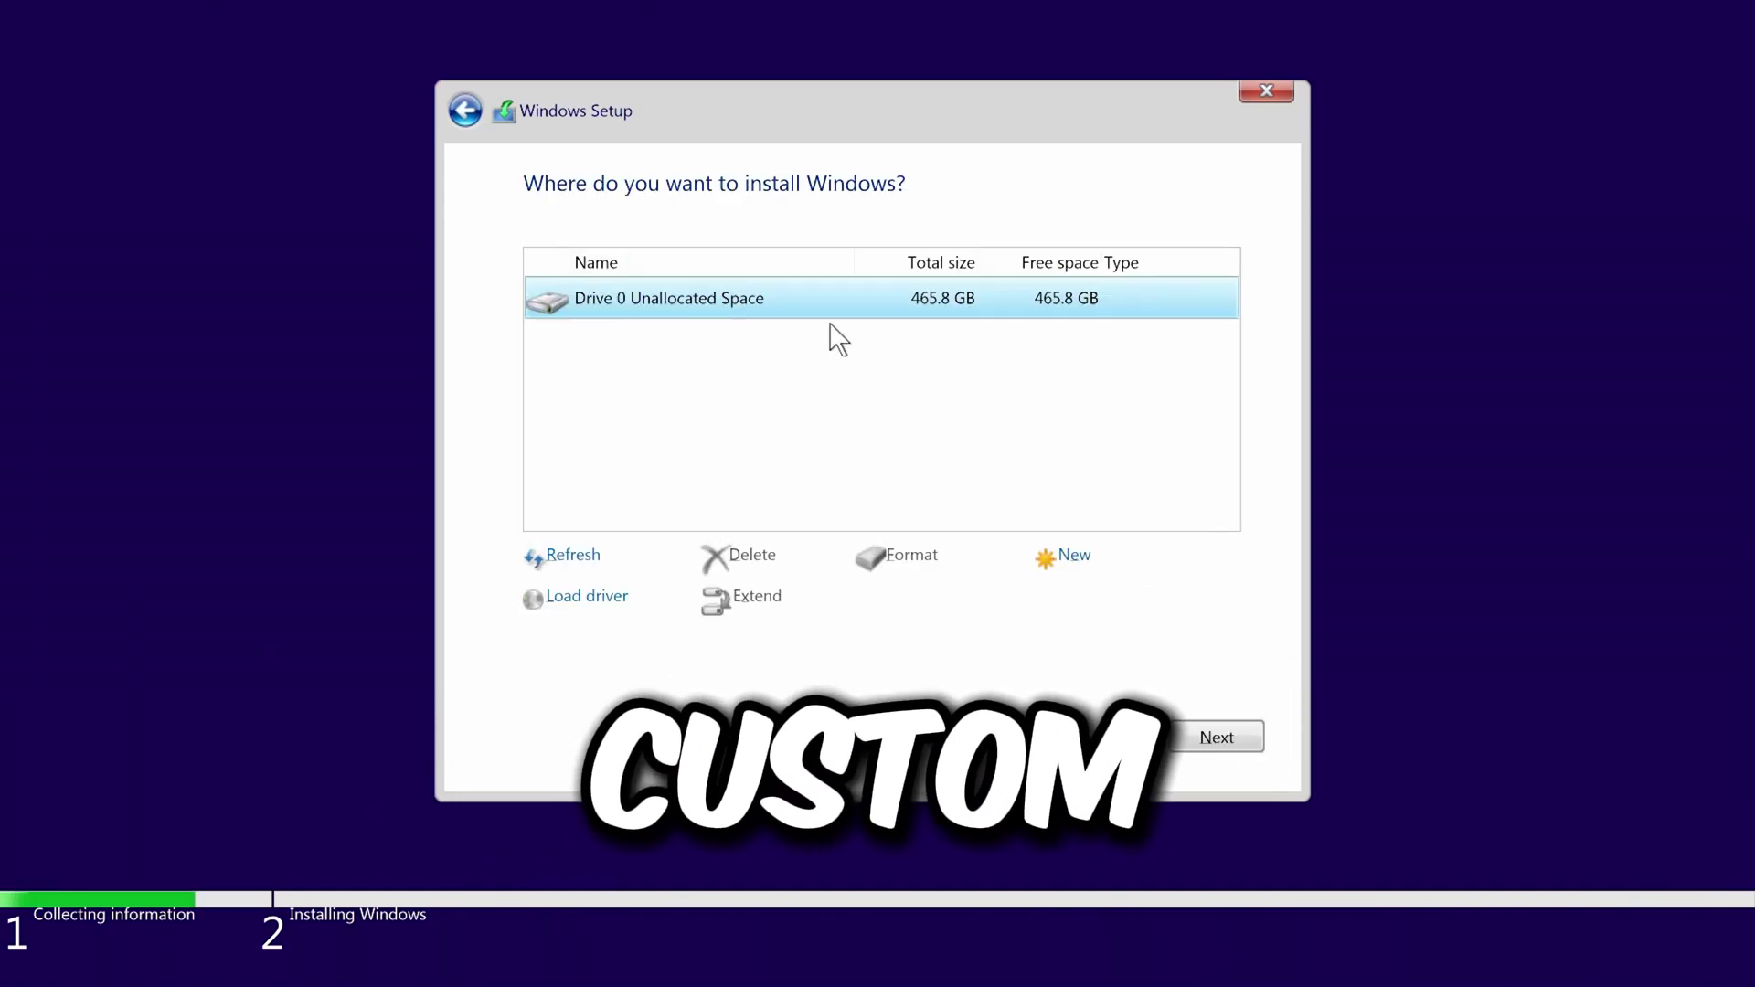
pyautogui.click(1222, 734)
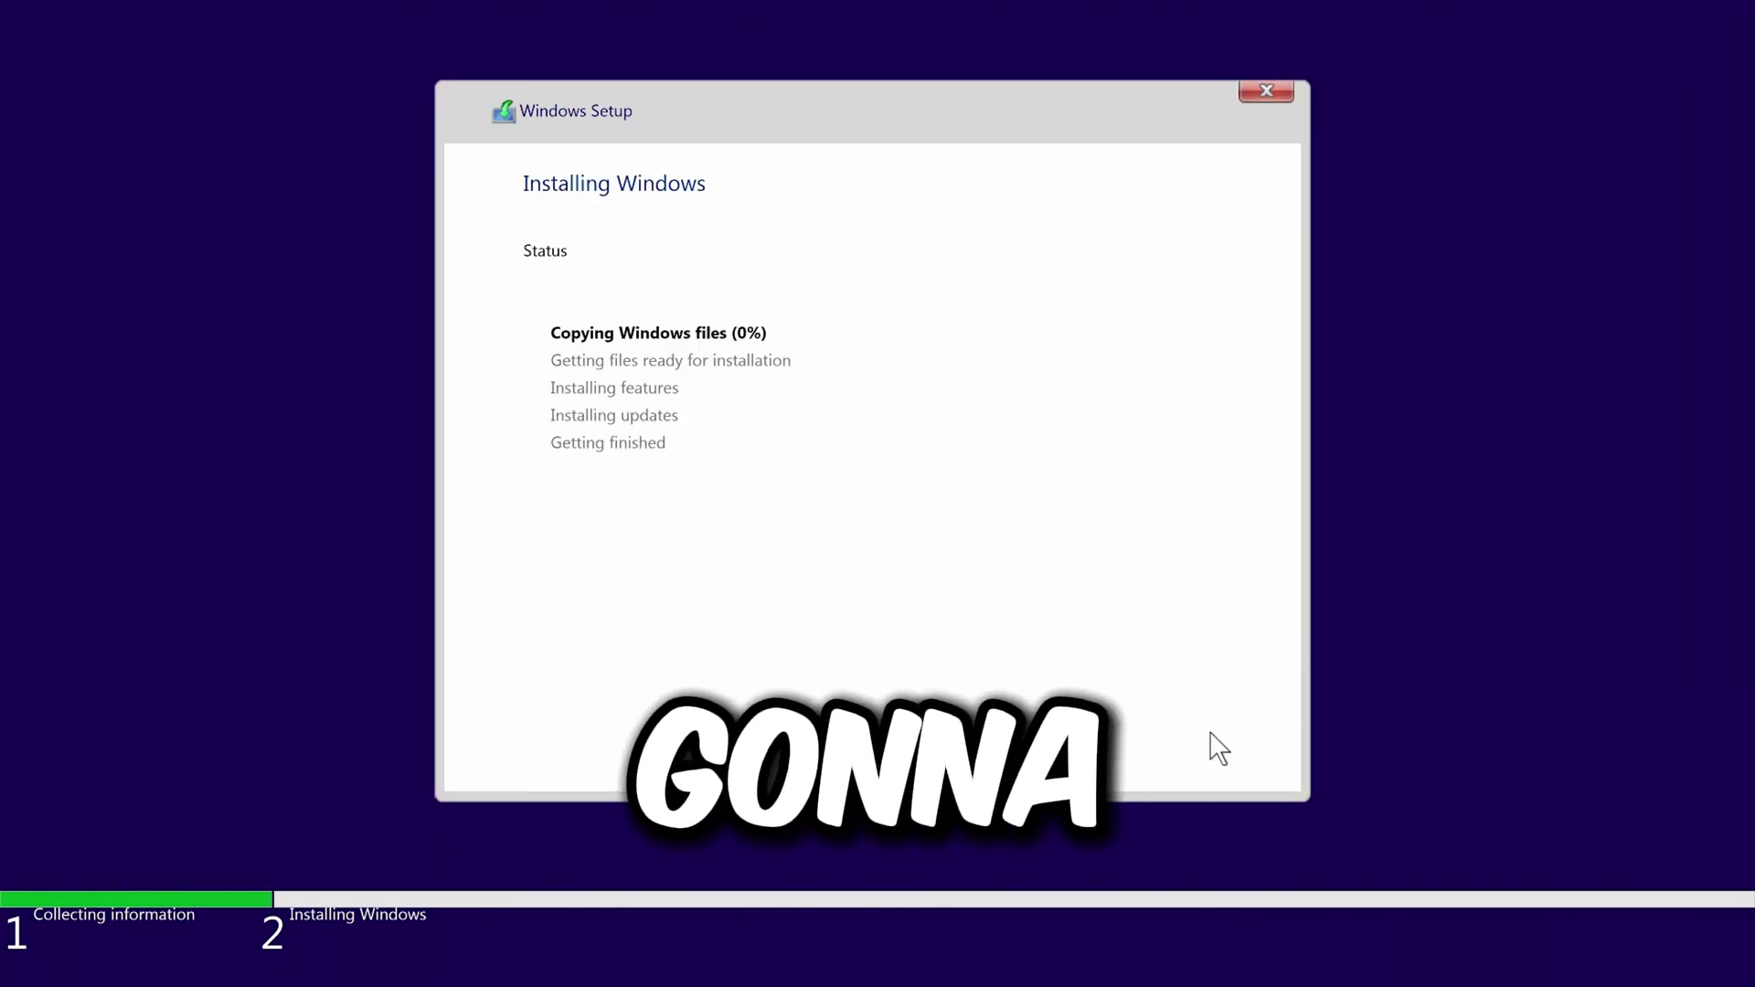